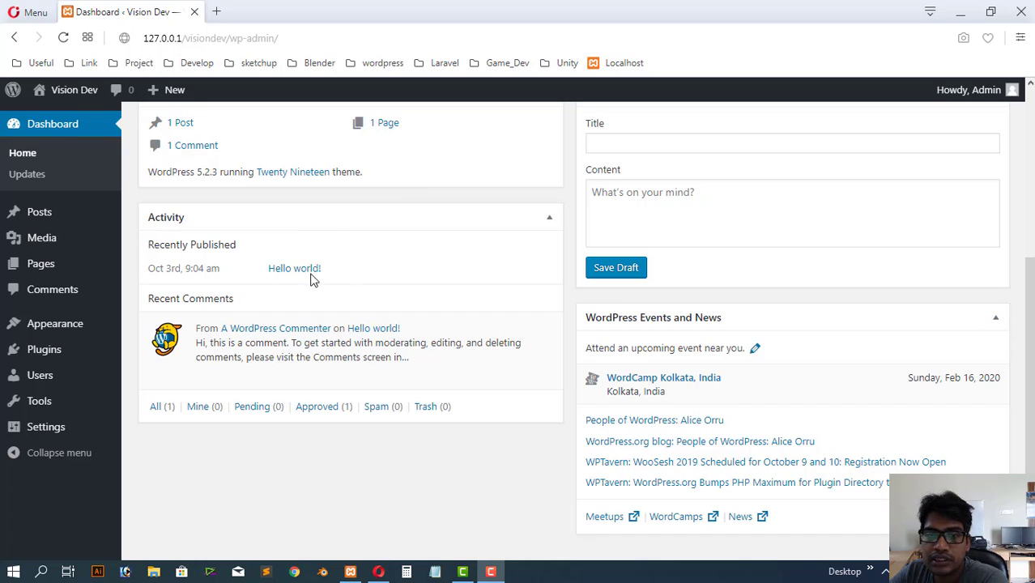
Look over the dashboard's Welcome, At a Glance, Activity, Quick Draft, and WordPress Events and News boxes.
scroll(312, 278, "up", 4)
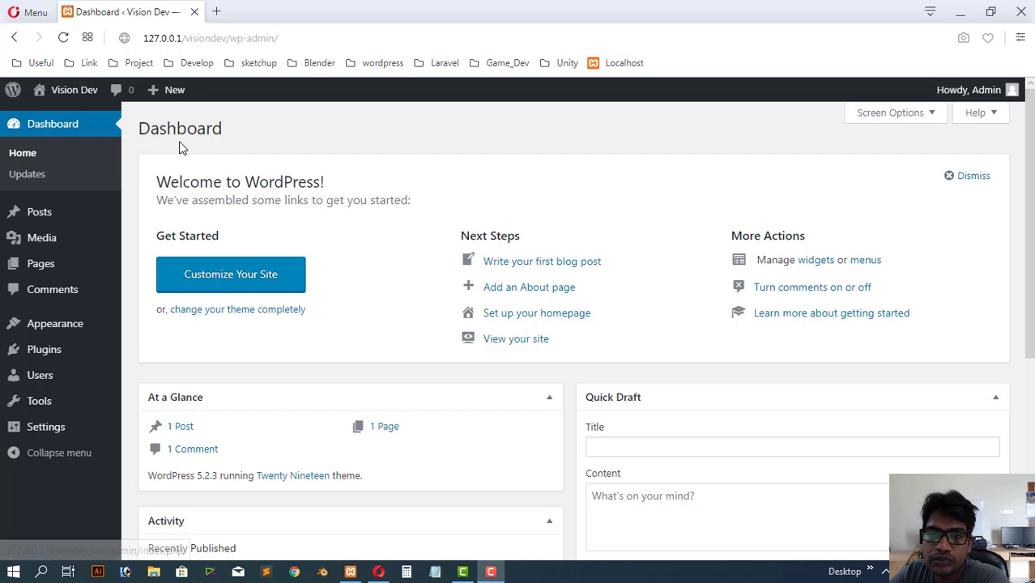
scroll(881, 217, "down", 5)
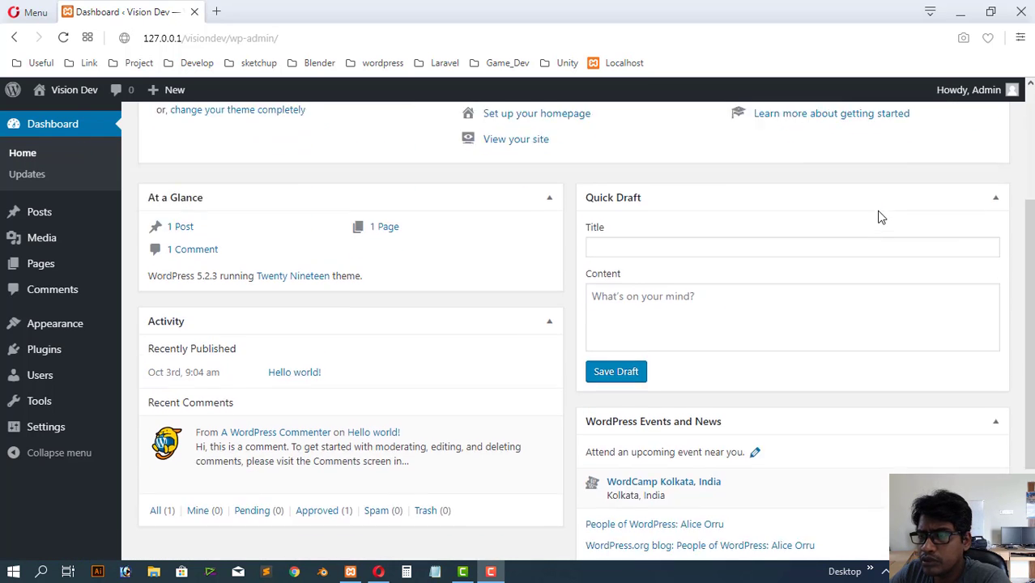
scroll(881, 219, "up", 5)
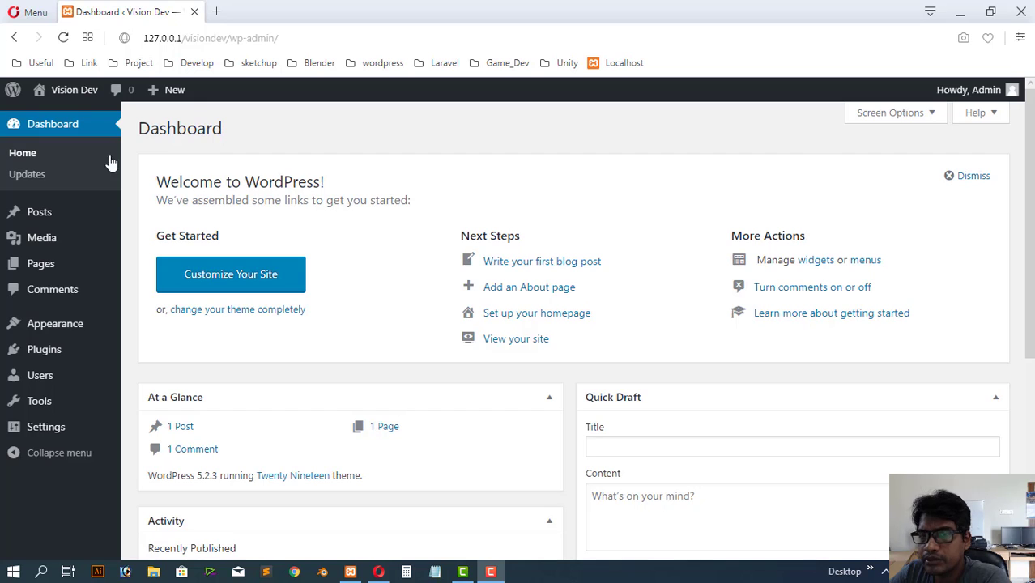
scroll(585, 284, "down", 5)
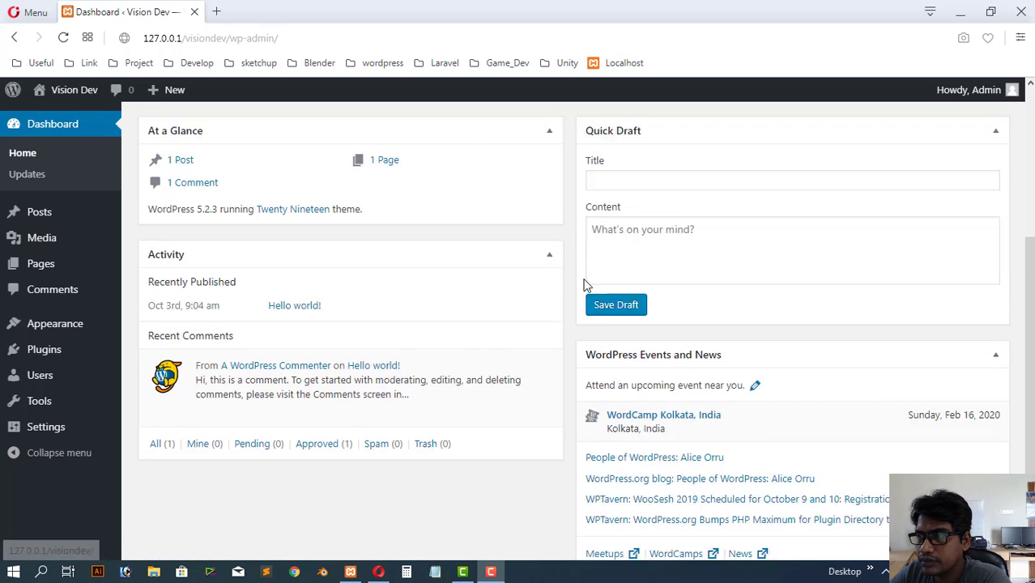
scroll(536, 282, "up", 5)
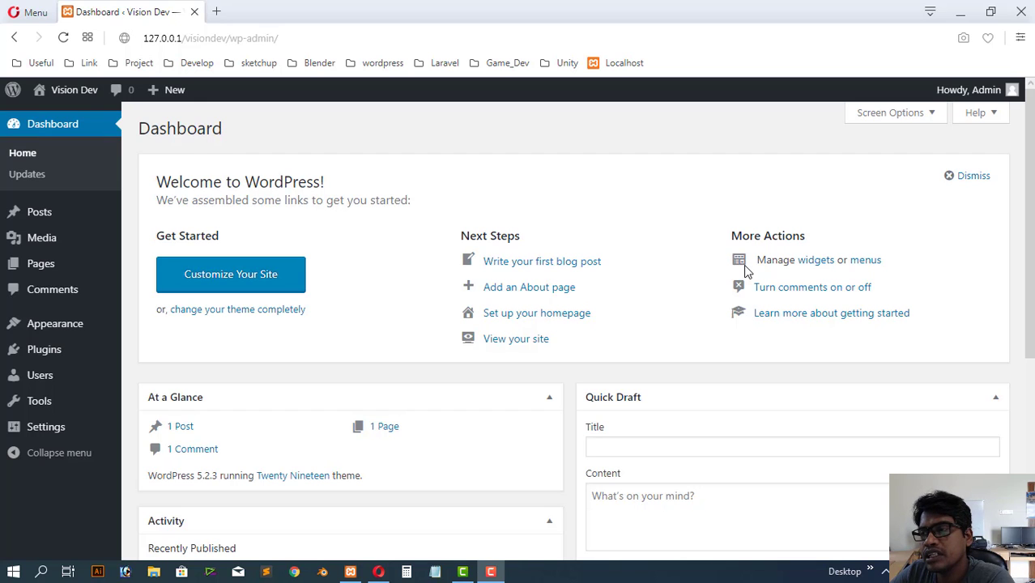
scroll(698, 264, "down", 5)
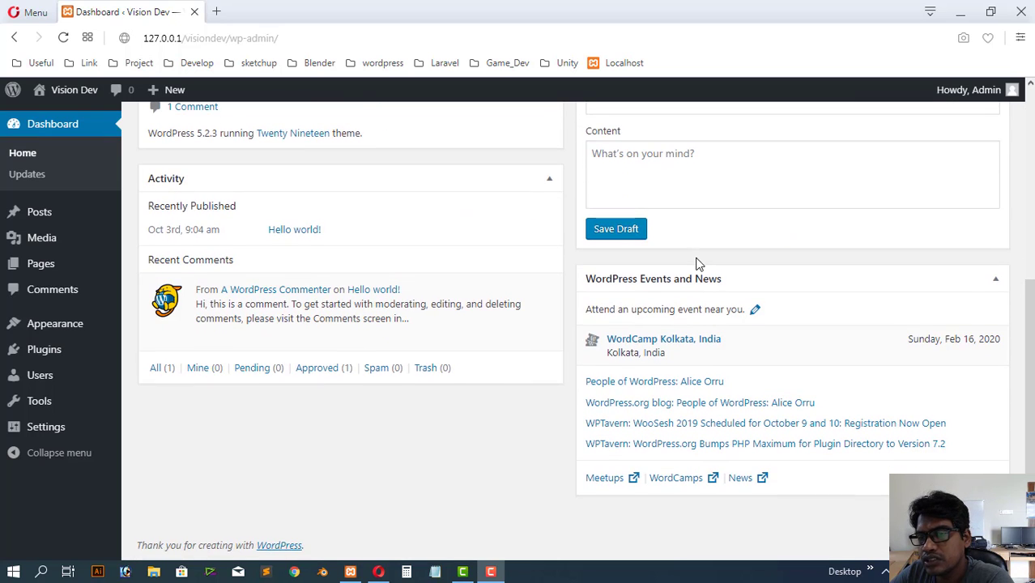
scroll(486, 231, "up", 5)
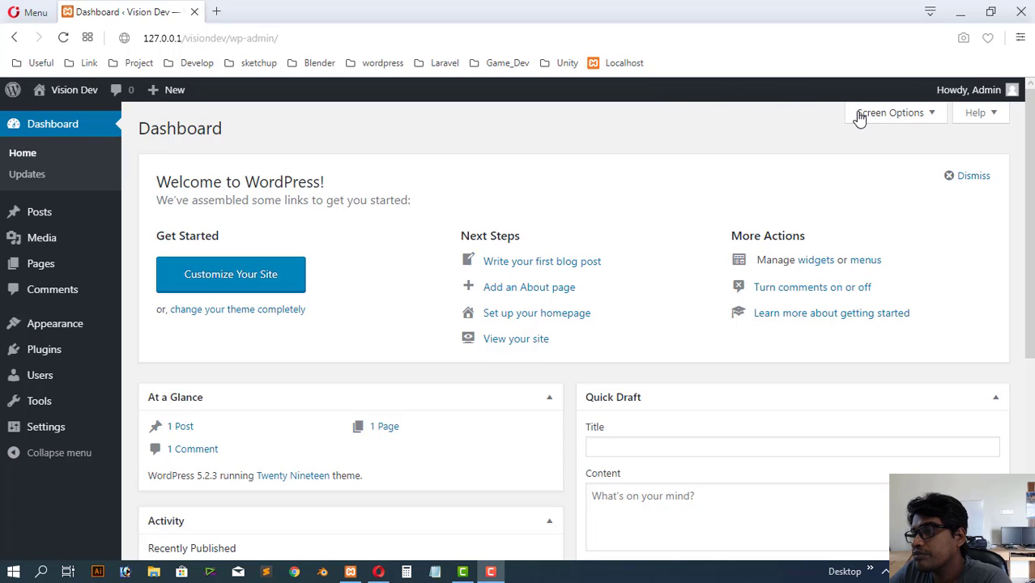
Open the dashboard's Screen Options and hide the At a Glance, Activity, Quick Draft, WordPress Events and News, and Welcome boxes.
left_click(938, 120)
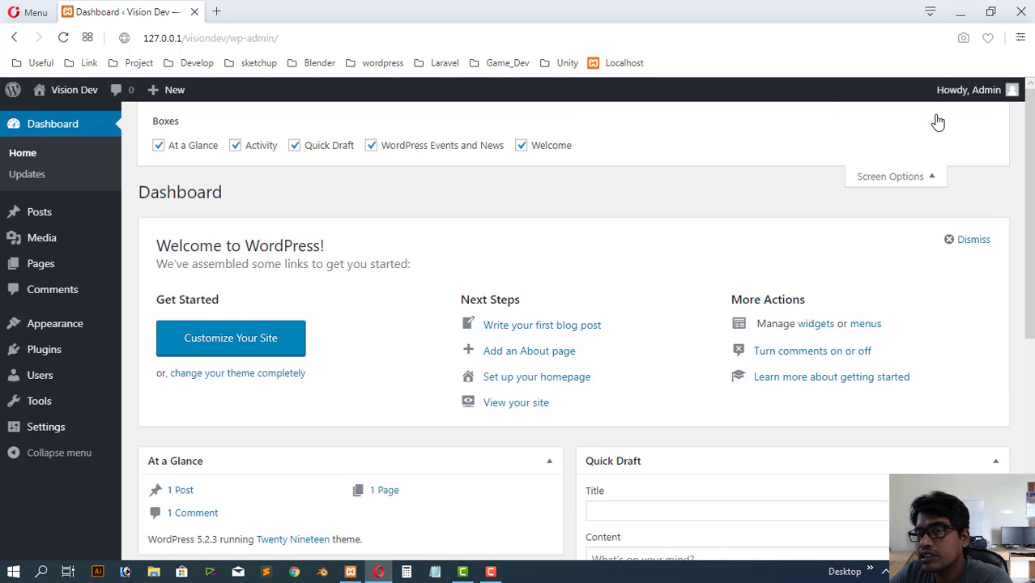
left_click(161, 146)
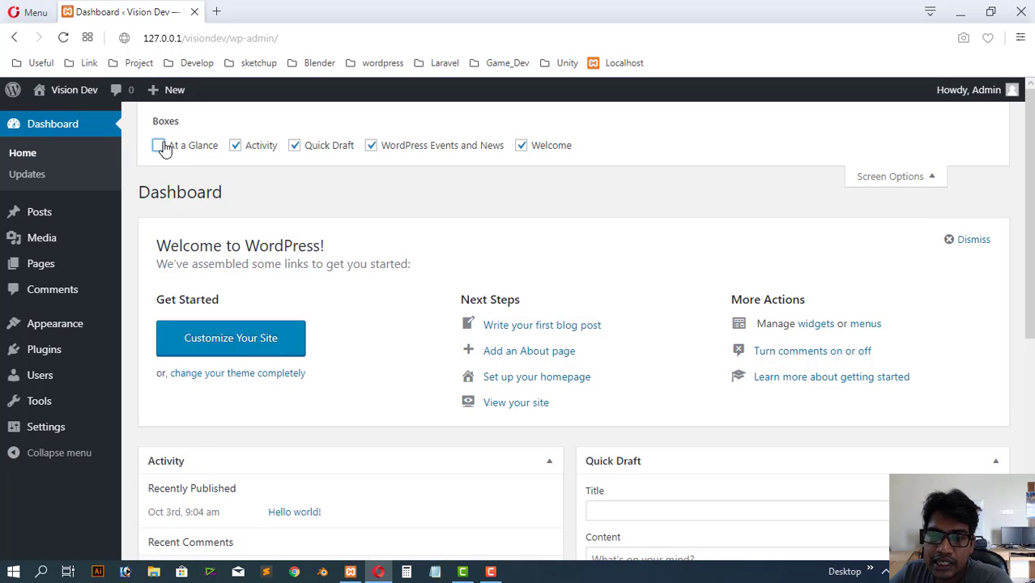
left_click(161, 147)
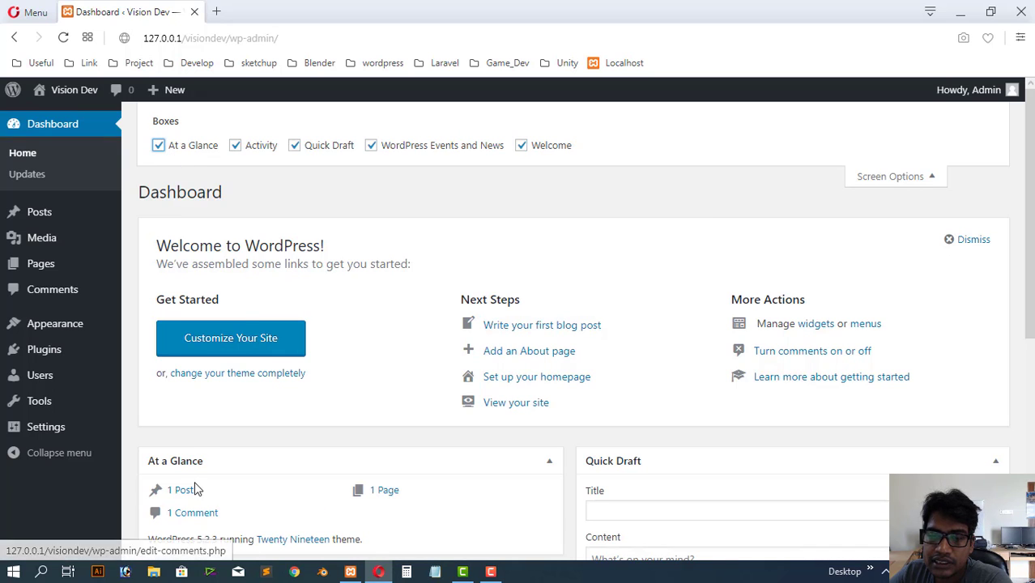
scroll(226, 440, "down", 2)
scroll(240, 344, "up", 3)
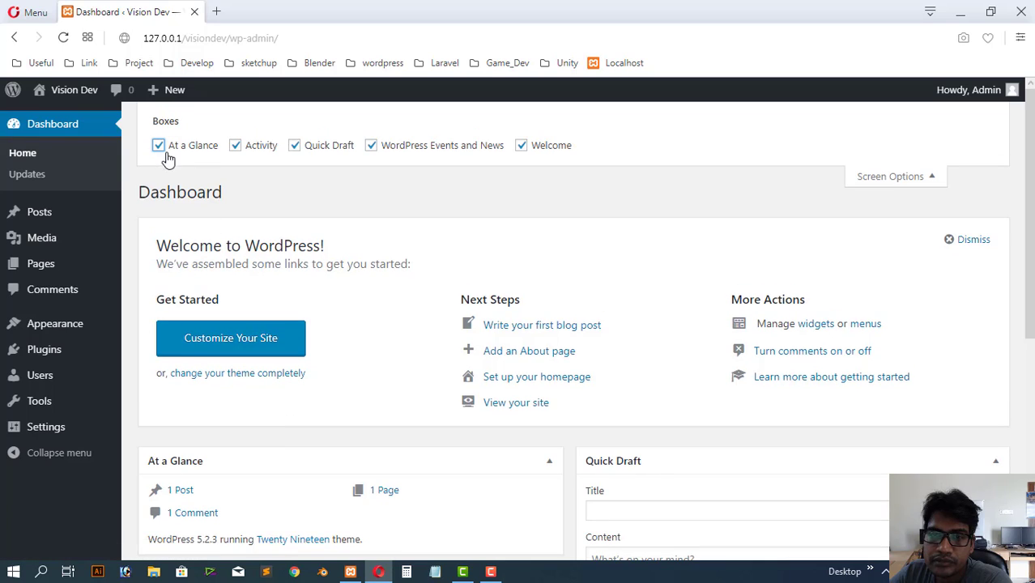
left_click(159, 148)
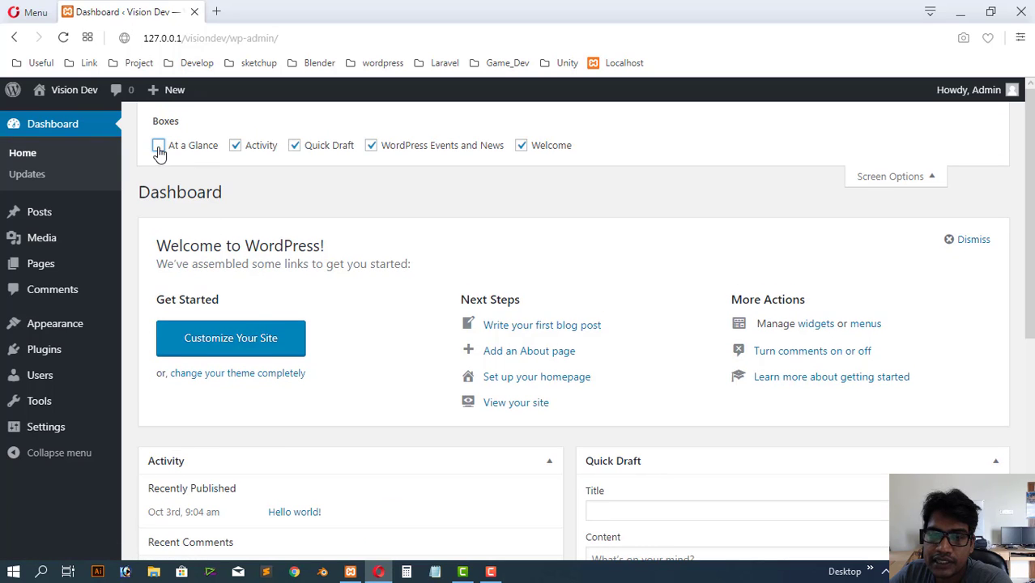
left_click(236, 147)
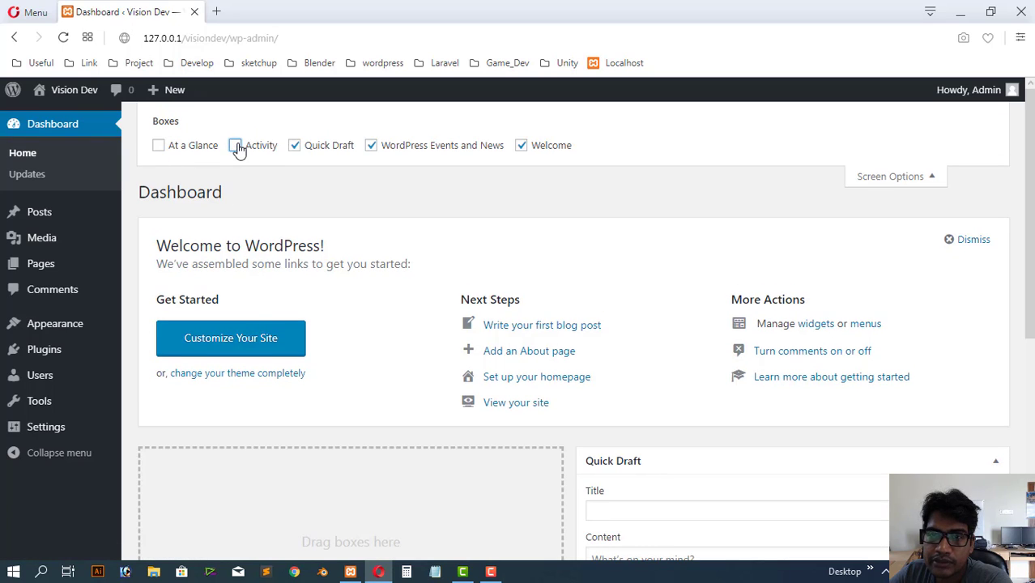
left_click(302, 151)
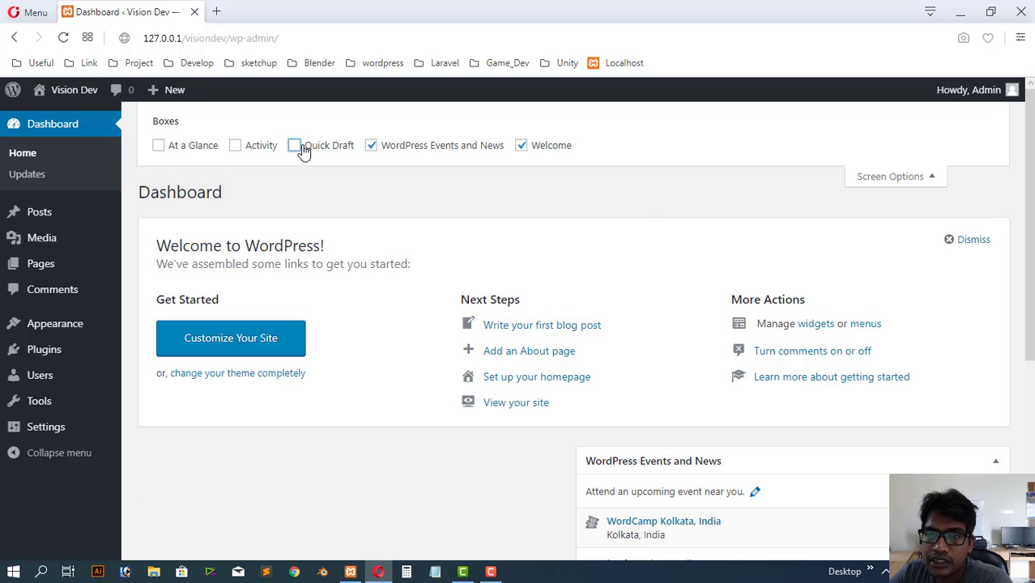
left_click(402, 154)
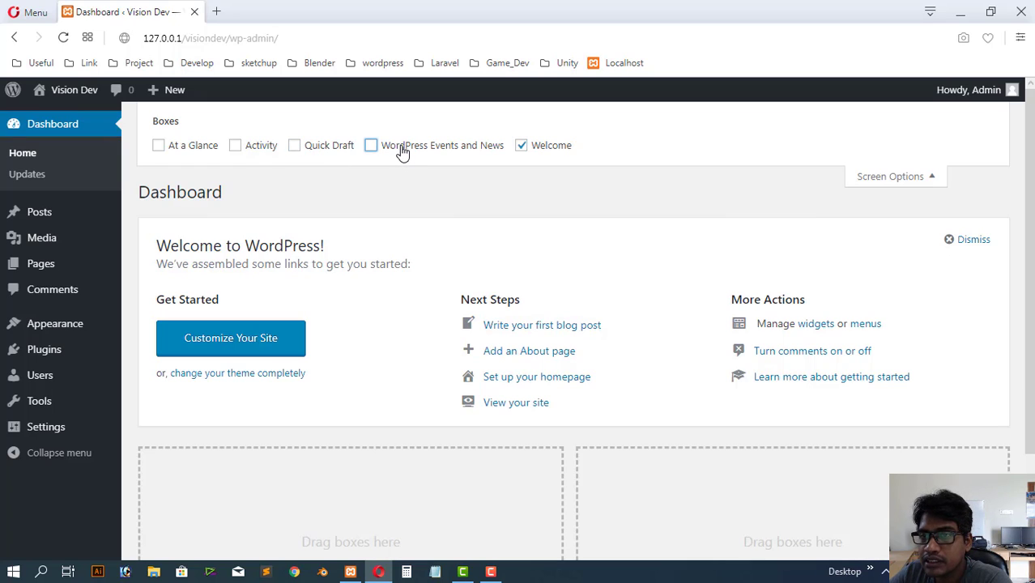
left_click(522, 147)
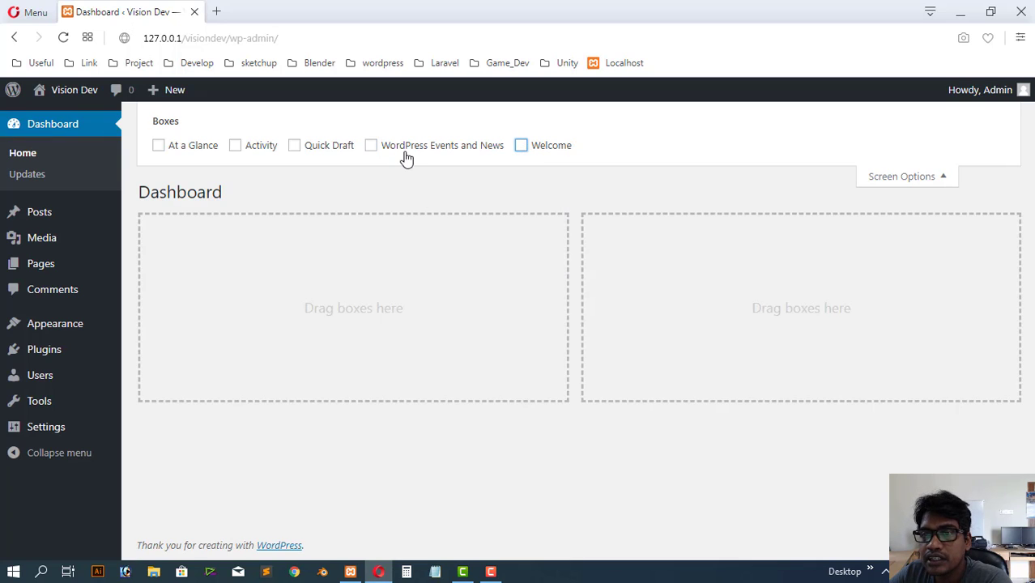
Show and hide again the Welcome, WordPress Events and News, and Quick Draft boxes one after another.
left_click(522, 148)
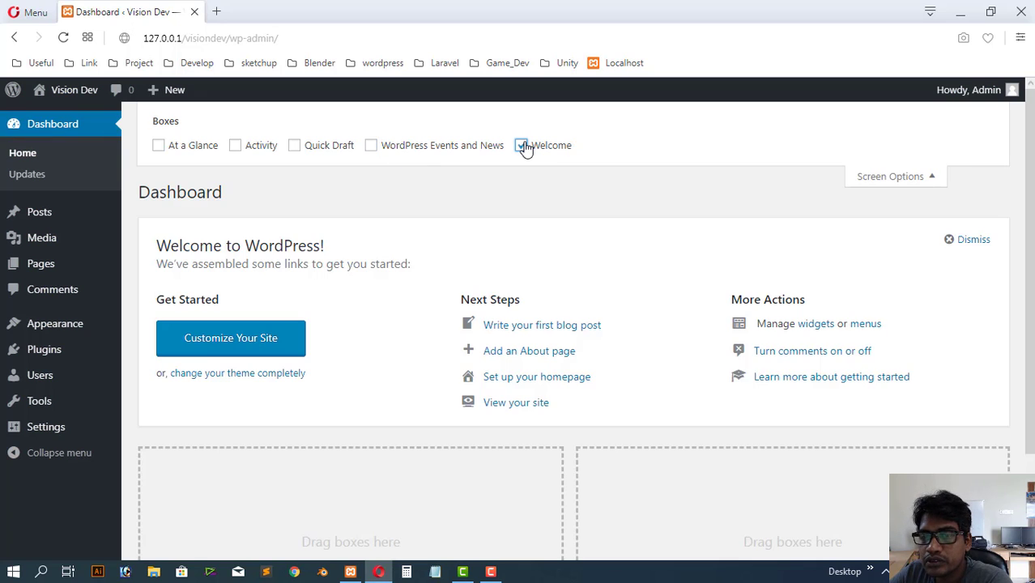
left_click(522, 148)
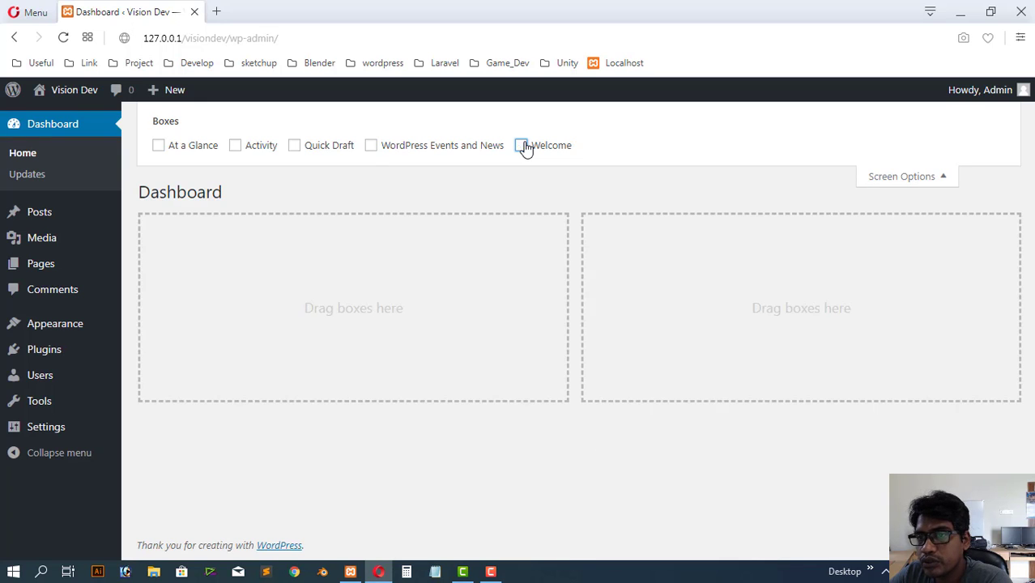
left_click(372, 145)
left_click(372, 145)
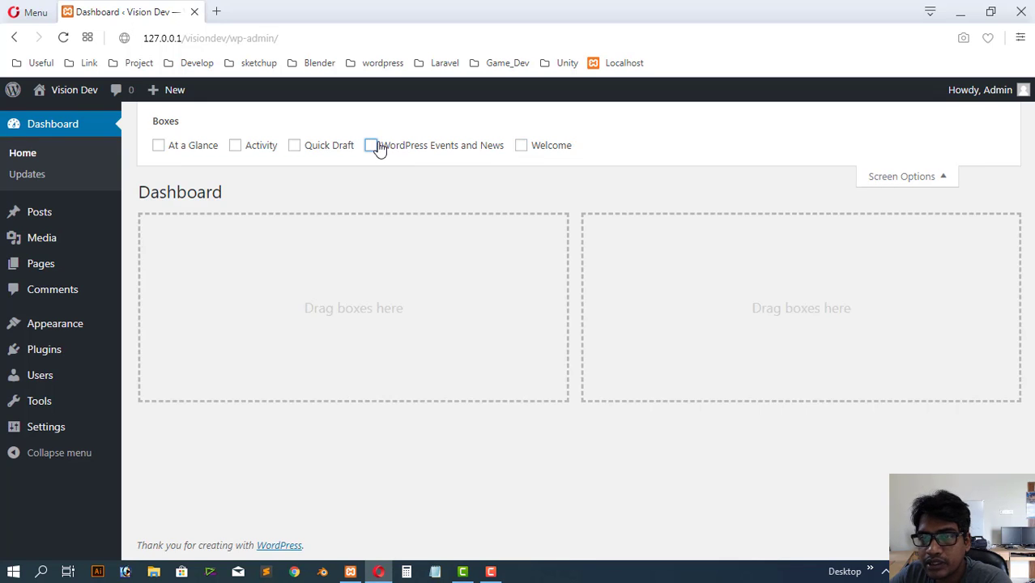
left_click(294, 146)
left_click(293, 148)
Show only the Activity and At a Glance boxes on the dashboard, trying Quick Draft and Welcome on and off.
left_click(234, 145)
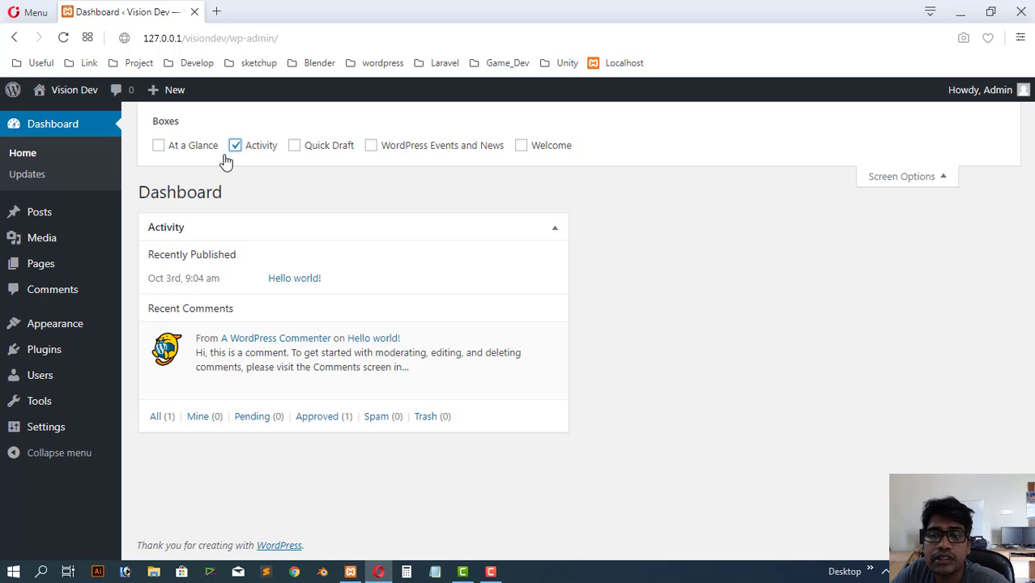
left_click(296, 146)
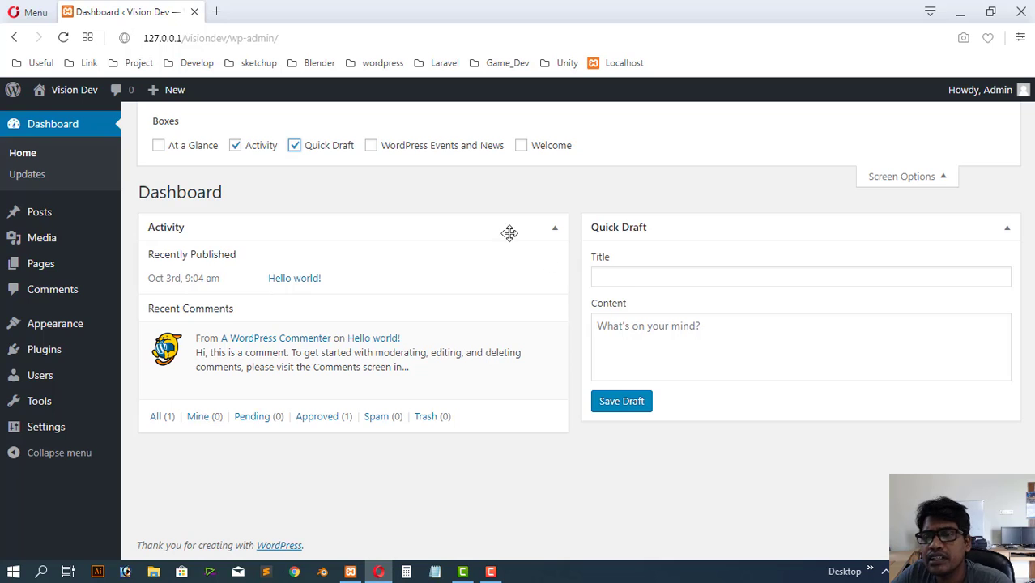
left_click(294, 146)
left_click(178, 150)
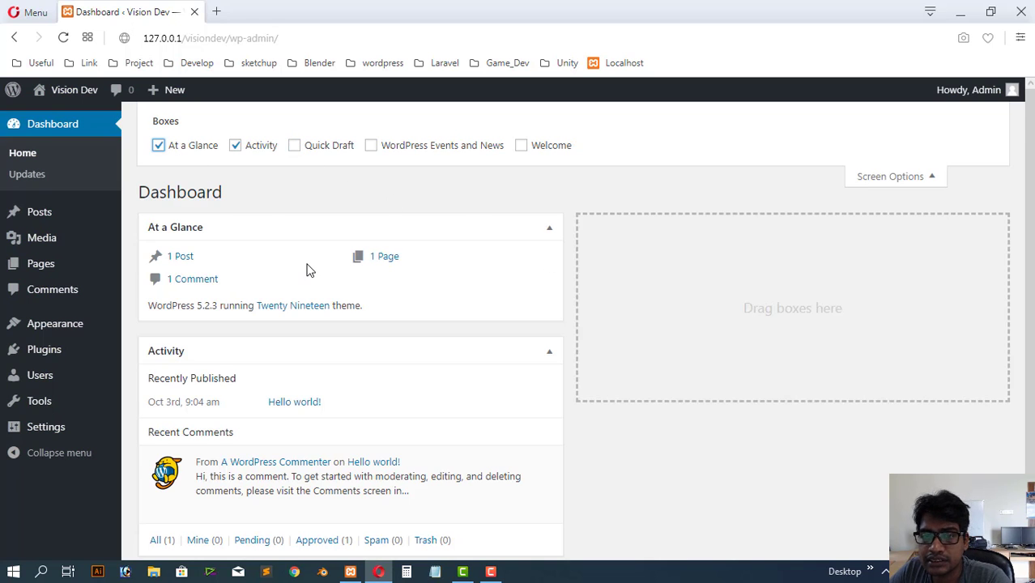
scroll(308, 270, "down", 2)
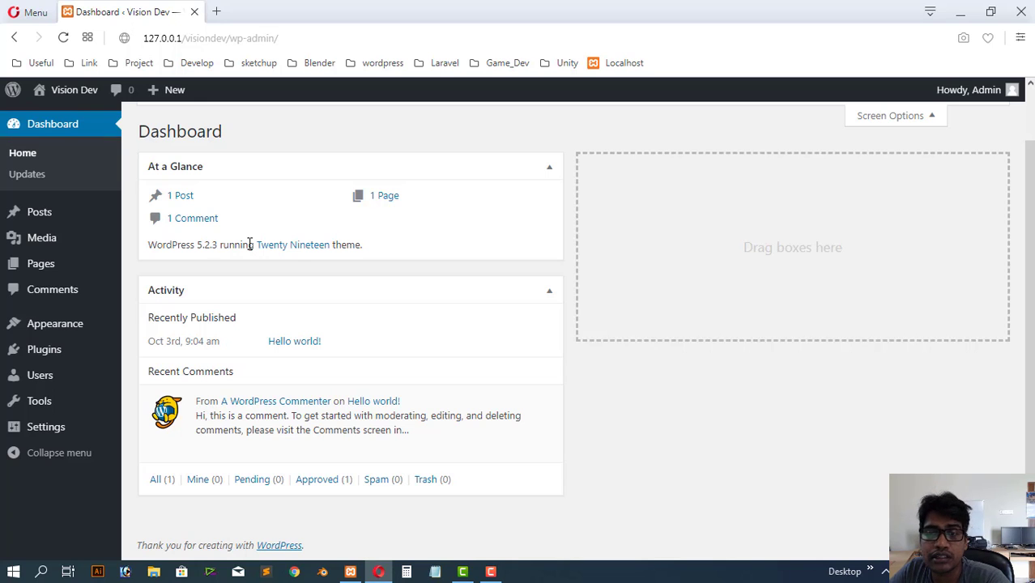
scroll(543, 247, "up", 2)
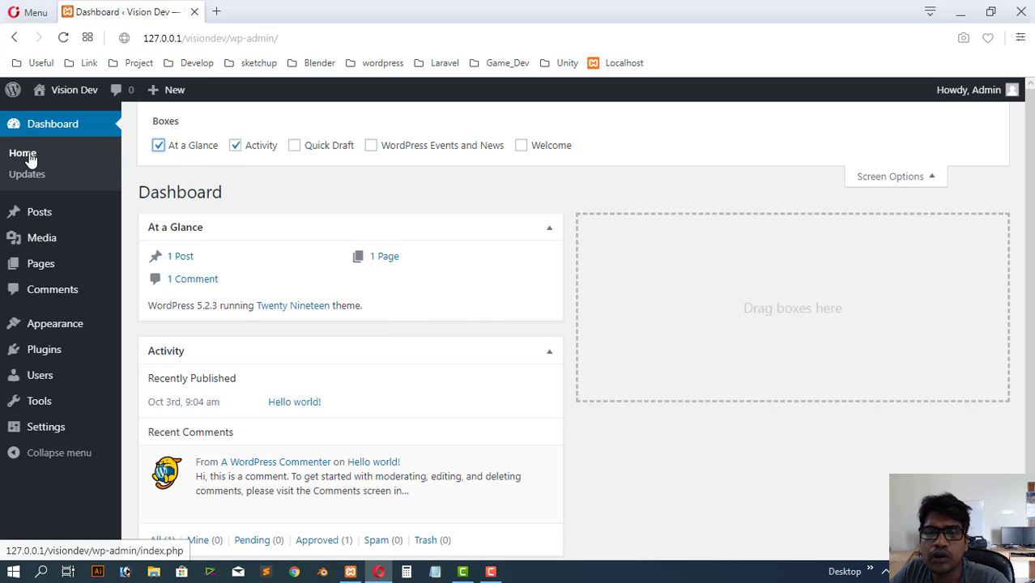
left_click(522, 146)
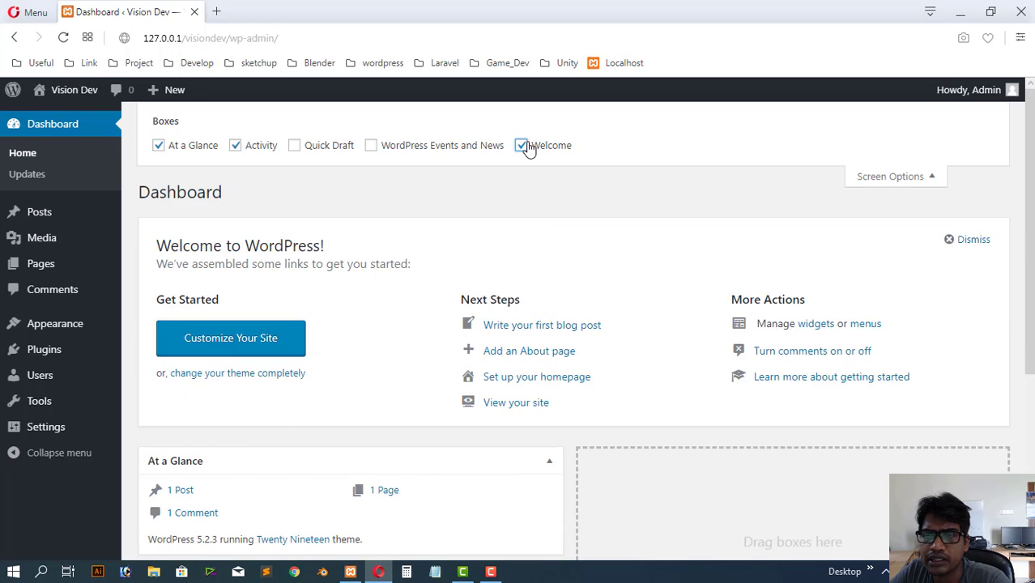
left_click(522, 146)
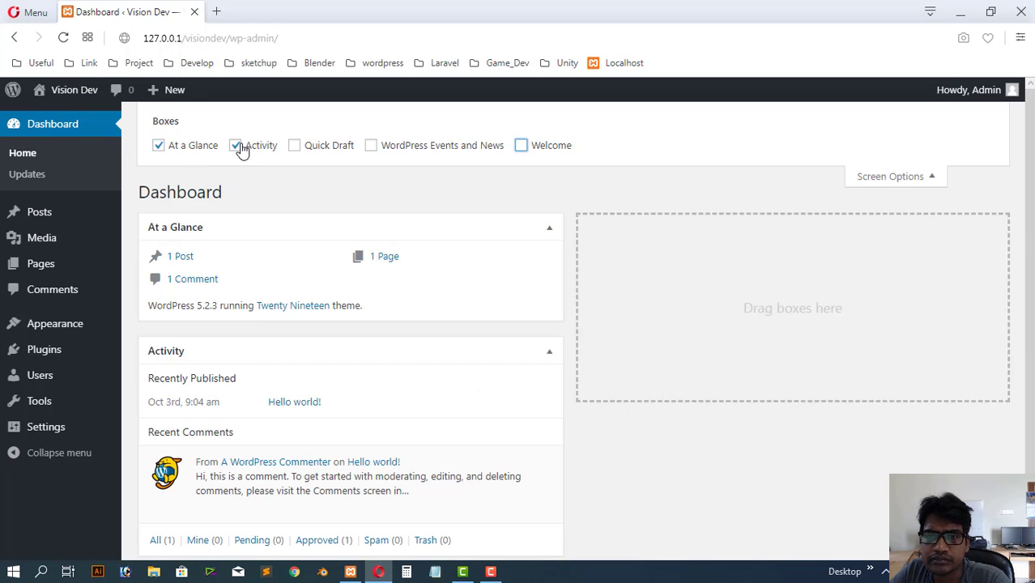
Move the Activity box to the second column, back above At a Glance, and into the second column again.
scroll(305, 395, "down", 1)
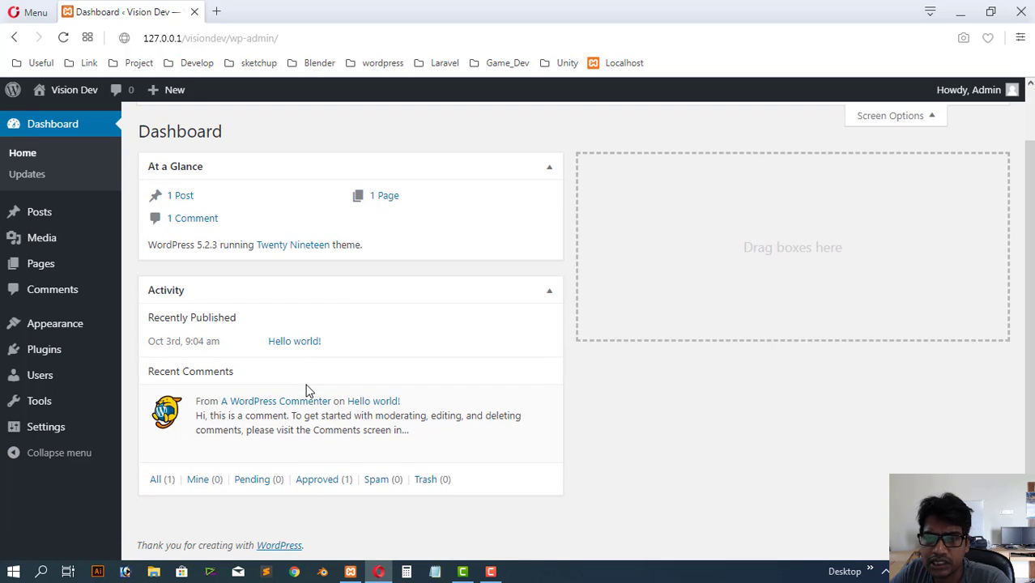
left_click_drag(287, 289, 717, 225)
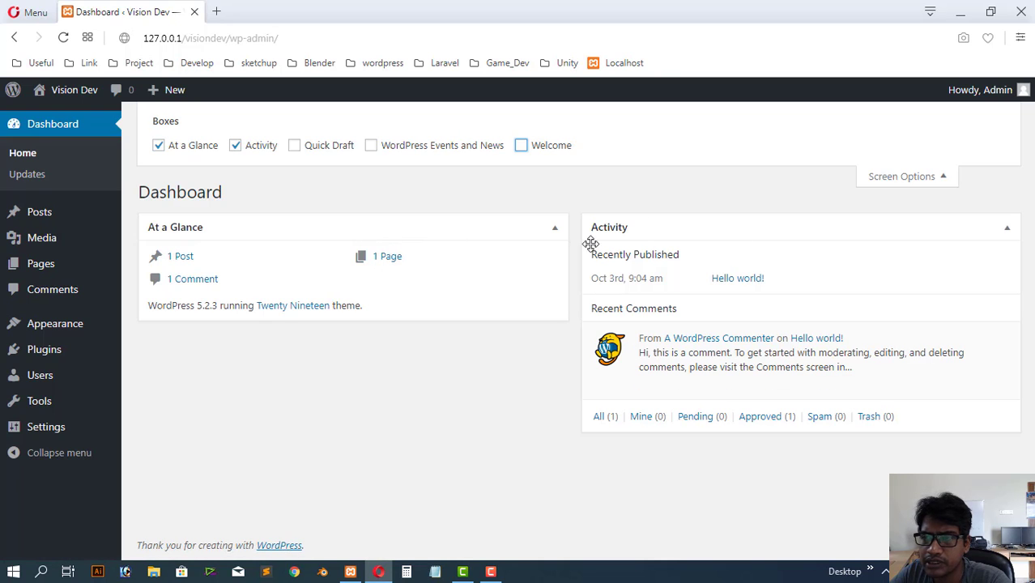
left_click_drag(725, 221, 308, 324)
scroll(574, 347, "down", 1)
scroll(486, 308, "up", 1)
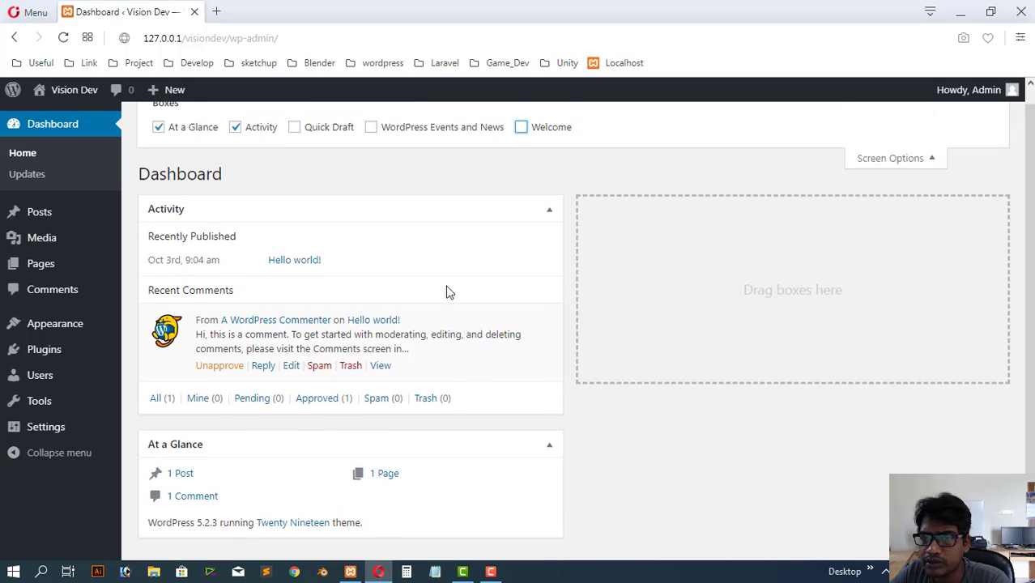
left_click_drag(409, 243, 745, 224)
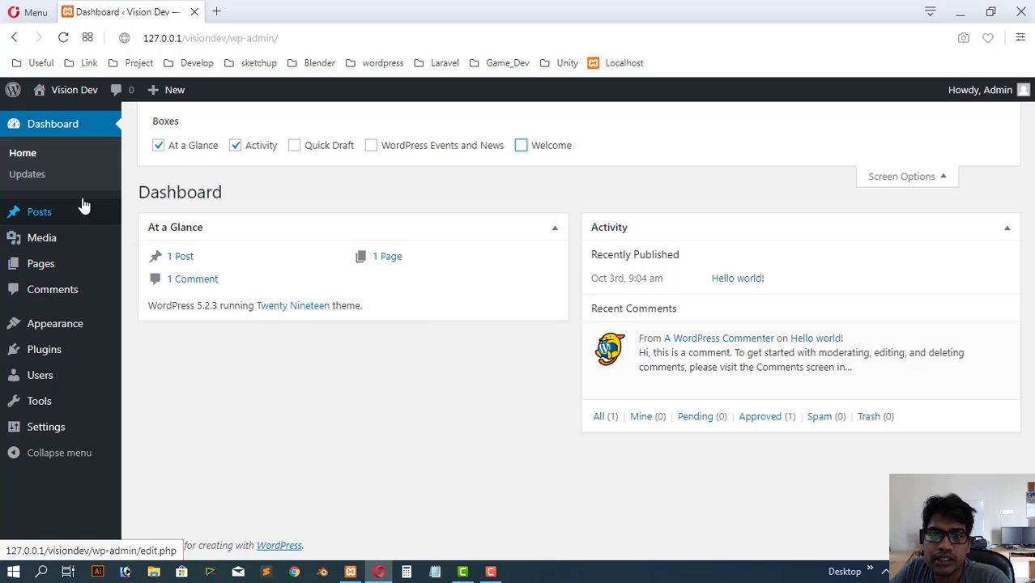
Check again for updates on the WordPress Updates page and review the Plugins update status.
left_click(29, 175)
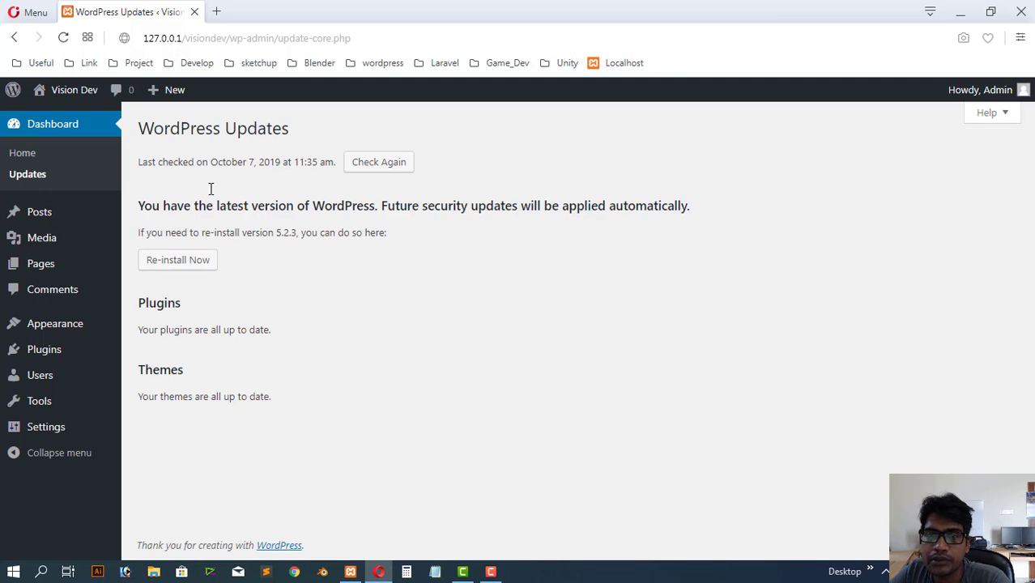
triple_click(158, 166)
left_click(379, 162)
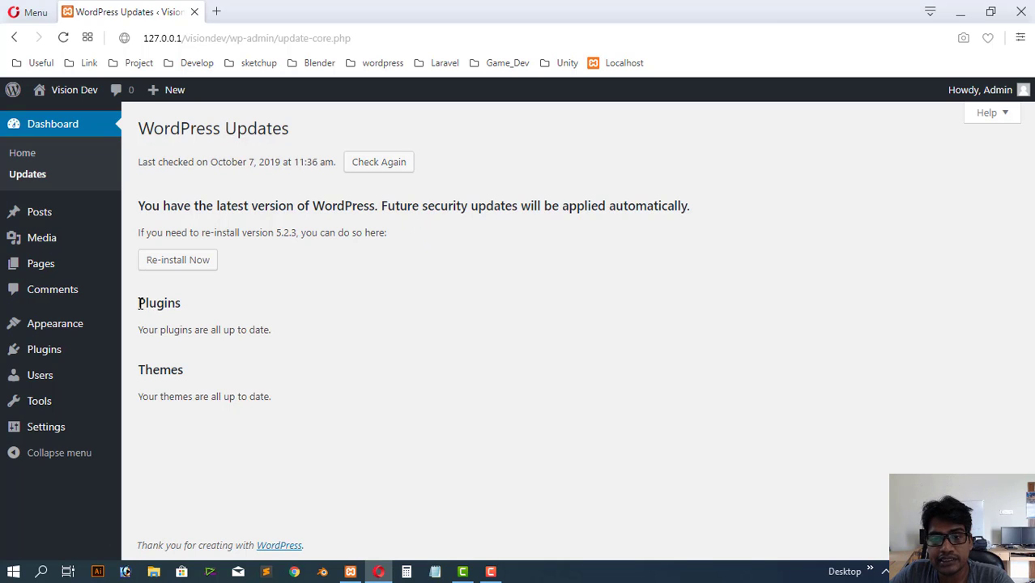
left_click_drag(140, 303, 213, 320)
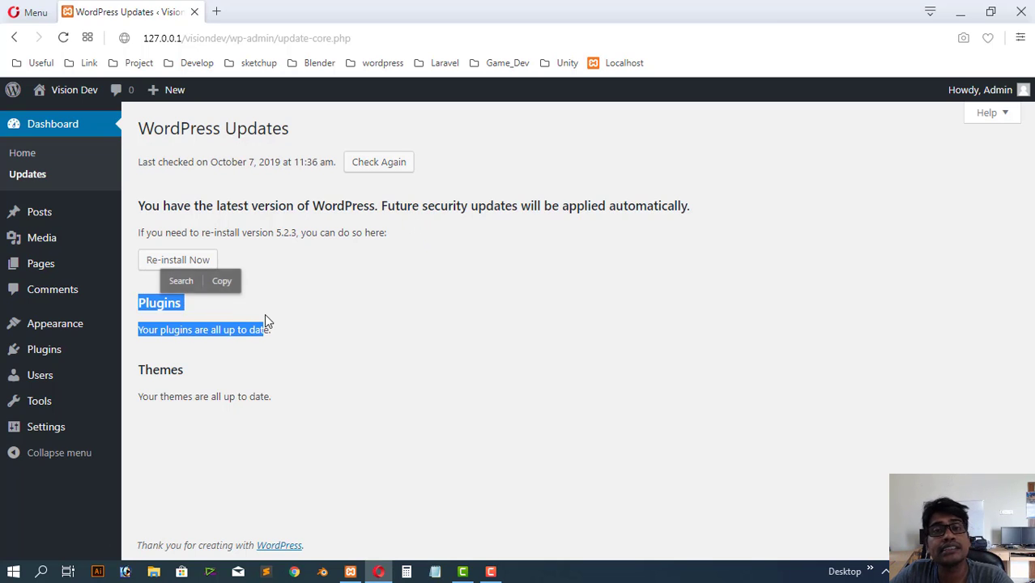
left_click(291, 338)
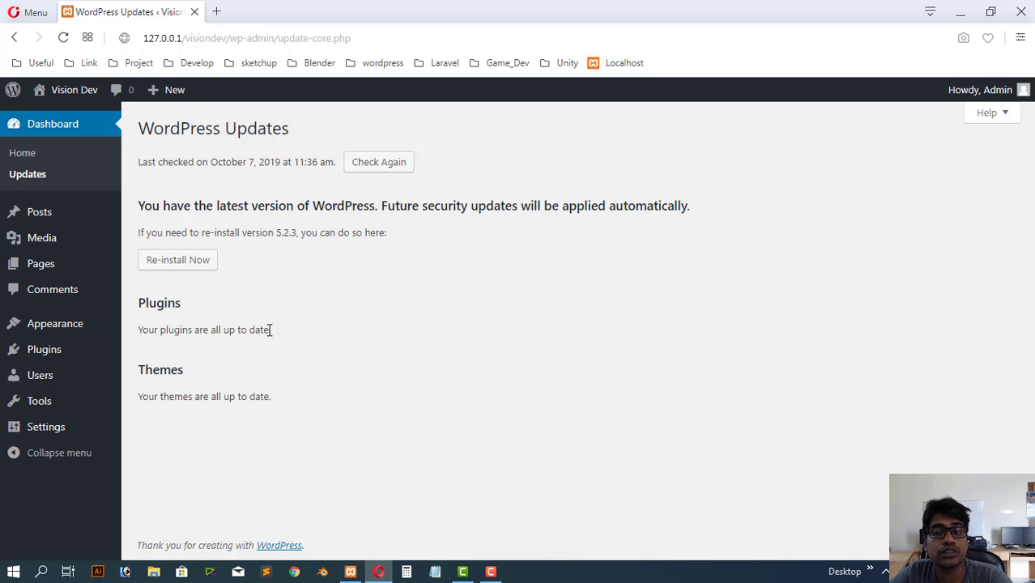
left_click_drag(269, 329, 140, 330)
left_click(274, 335)
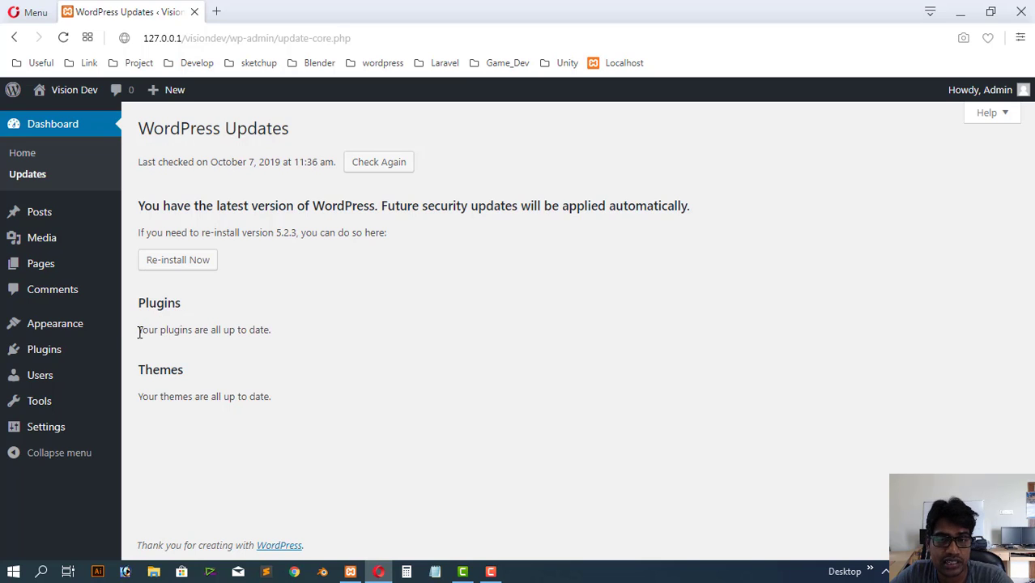
Review the Themes update status on the WordPress Updates page.
left_click_drag(141, 369, 185, 366)
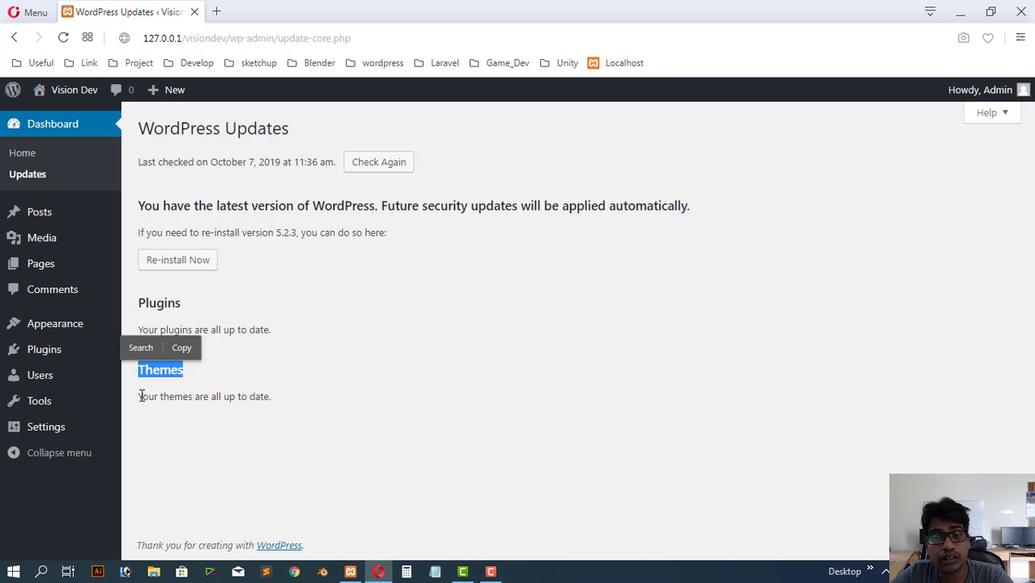
left_click_drag(140, 396, 272, 401)
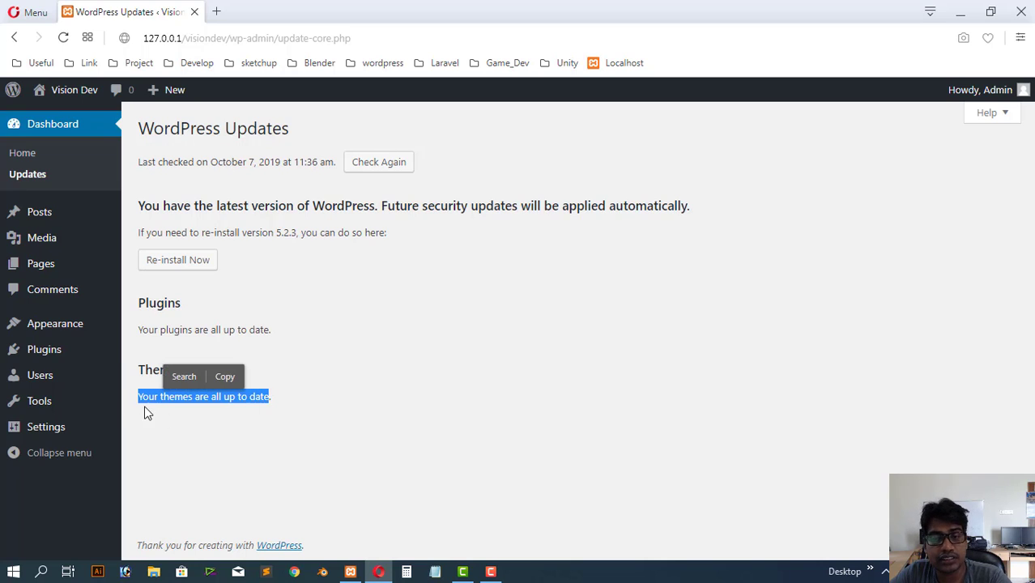
left_click(207, 429)
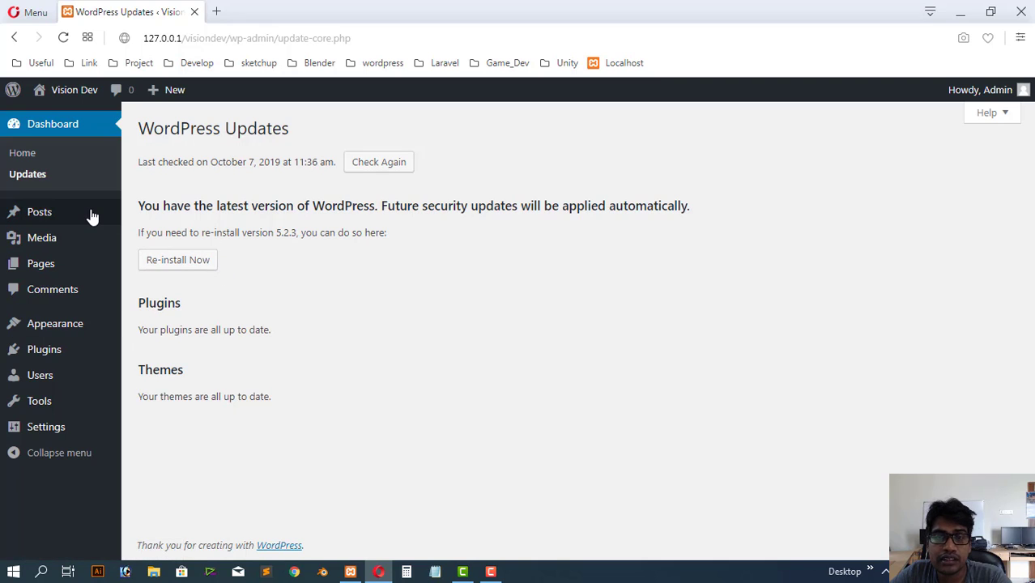
Look over the list of all posts and the Media Library.
left_click(75, 216)
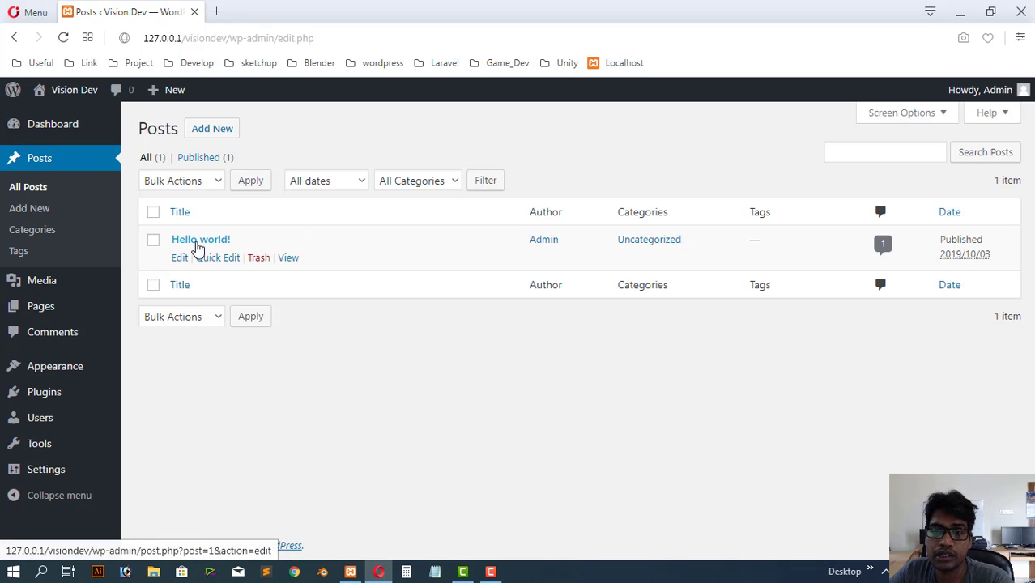
mouse_move(73, 281)
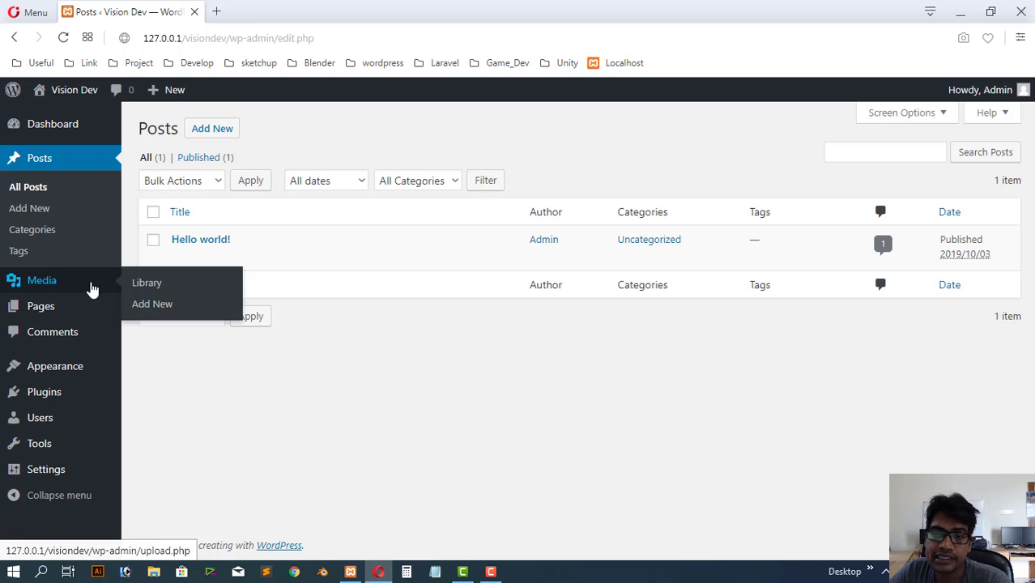
left_click(49, 286)
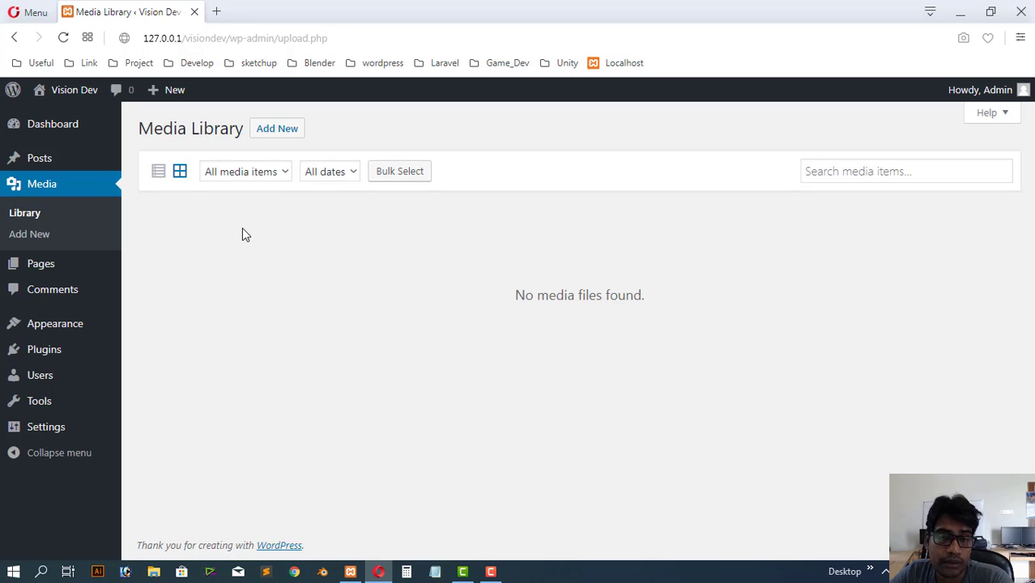
Open the Upload New Media page and check the maximum upload file size.
left_click(42, 243)
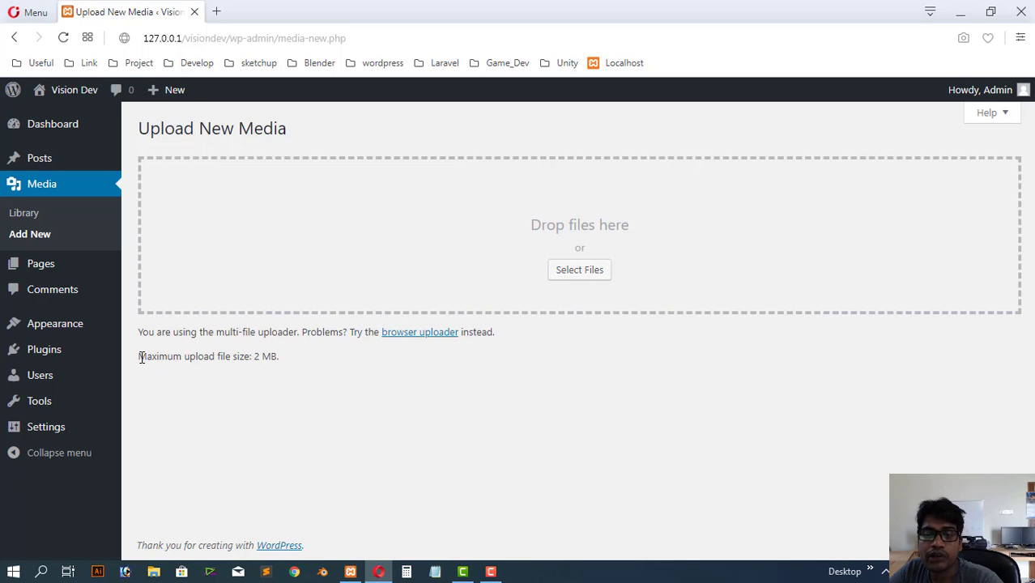
mouse_move(141, 357)
left_mouse_down()
mouse_move(277, 356)
mouse_move(143, 369)
left_mouse_up()
left_click(257, 363)
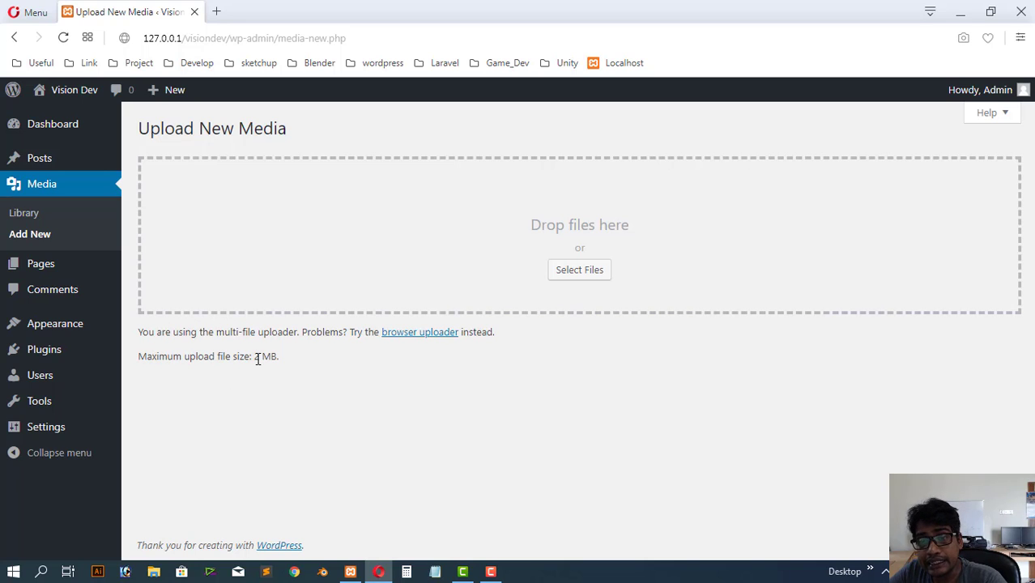
double_click(257, 357)
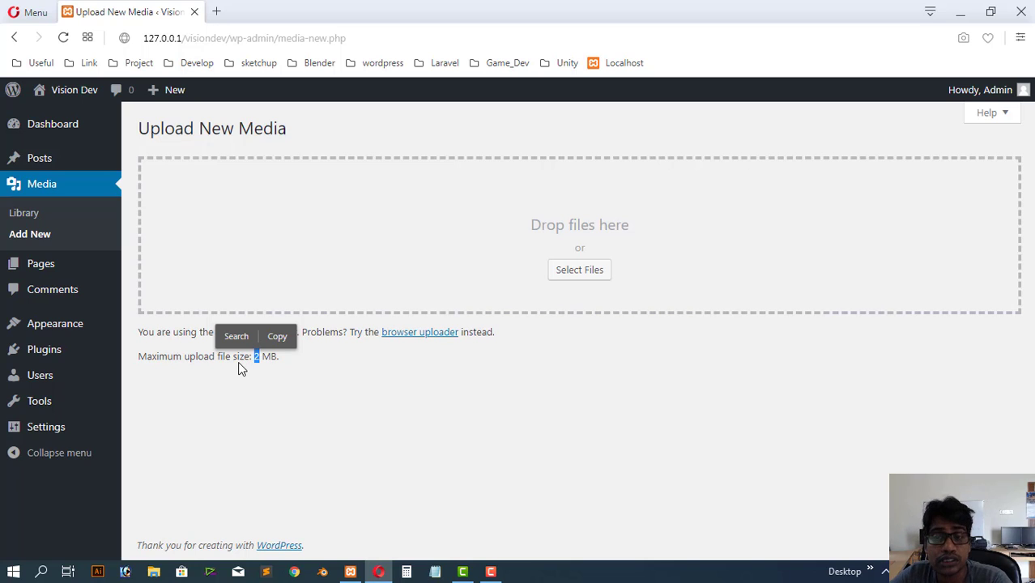
left_click(351, 381)
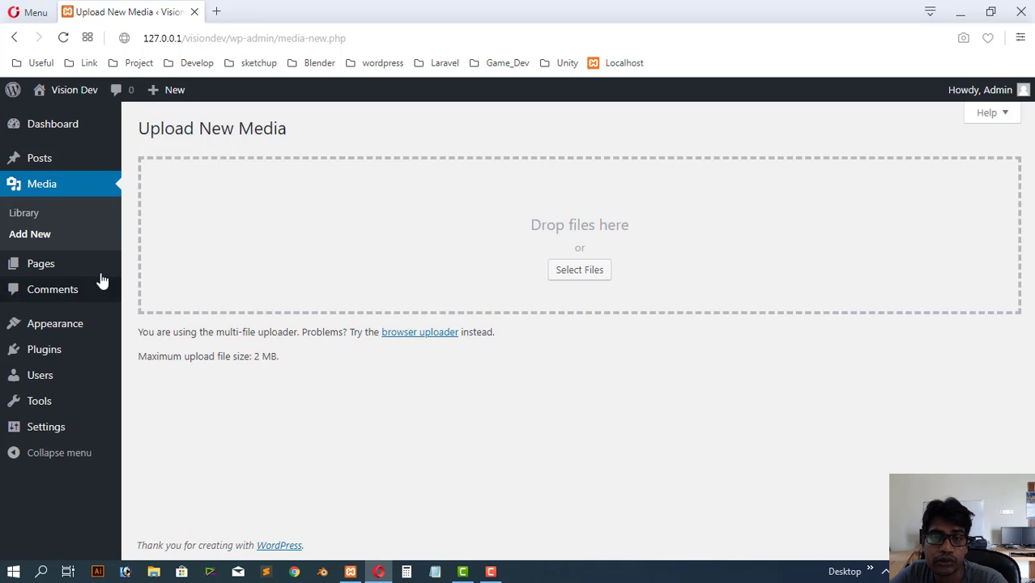
Review the Privacy Policy draft in the list of all pages and open the Sample Page in a new tab.
left_click(57, 270)
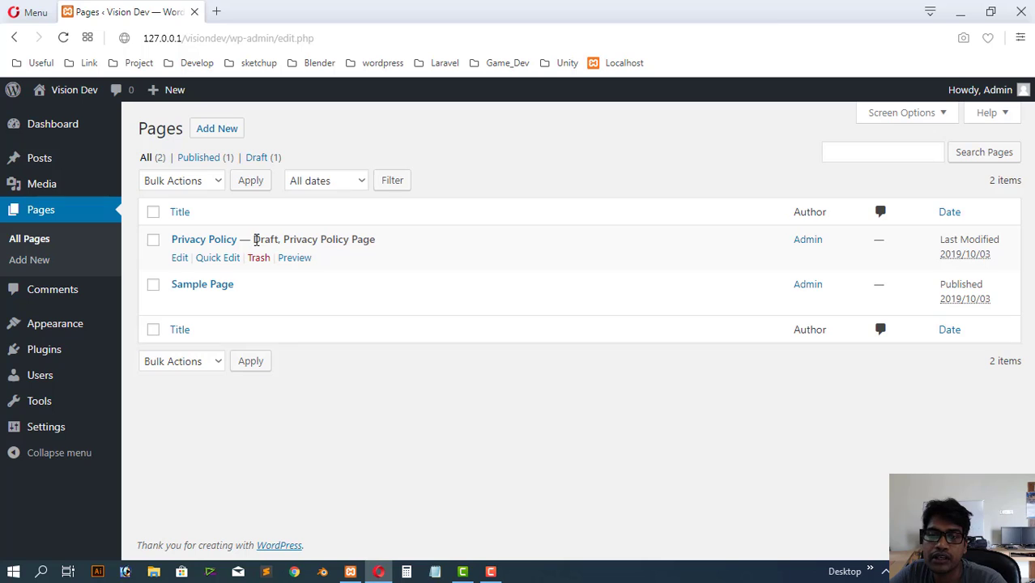
left_click_drag(256, 240, 384, 243)
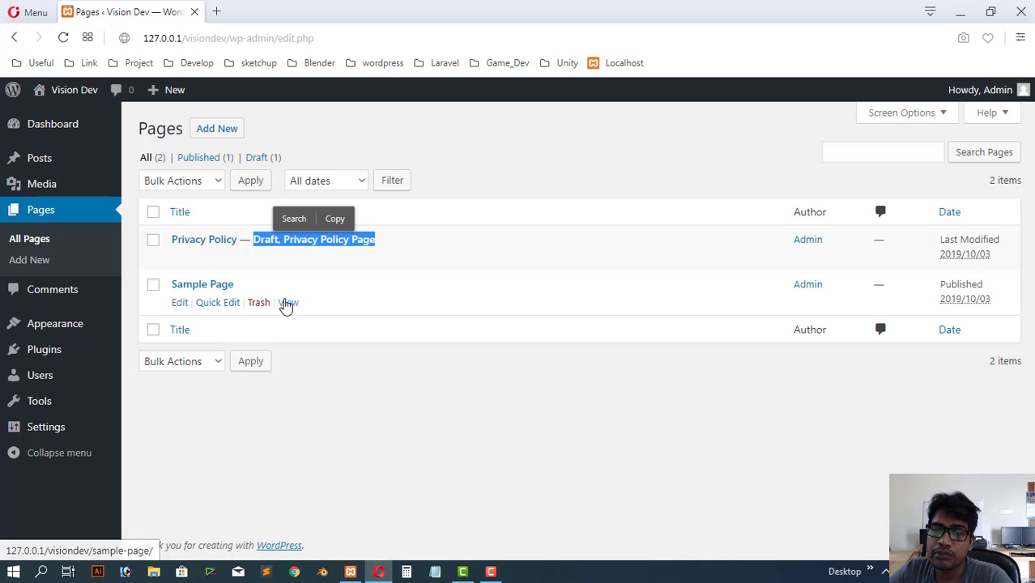
right_click(288, 303)
left_click(311, 317)
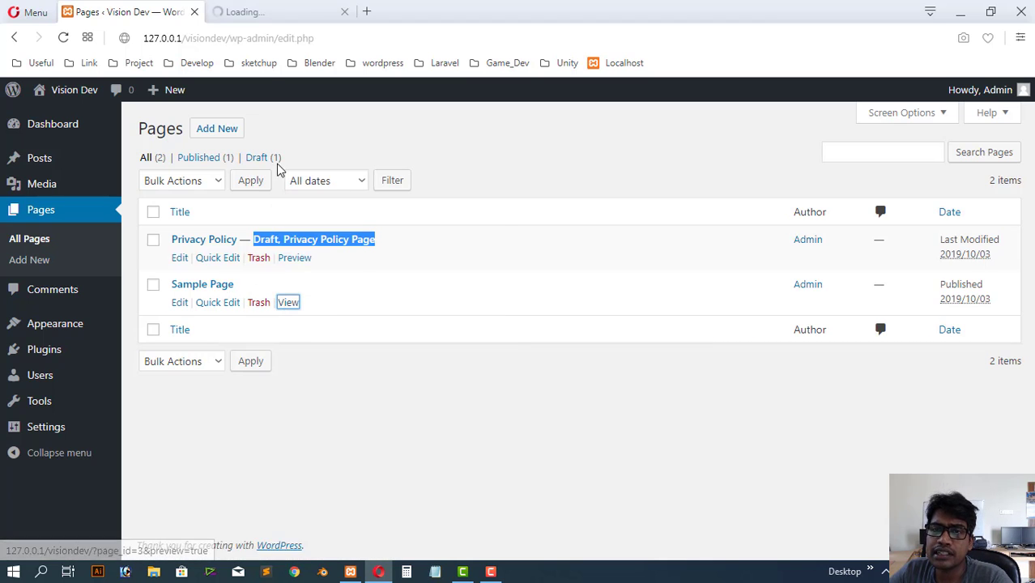
Read through the Sample Page on the site and close its tab.
left_click(261, 15)
scroll(354, 311, "down", 10)
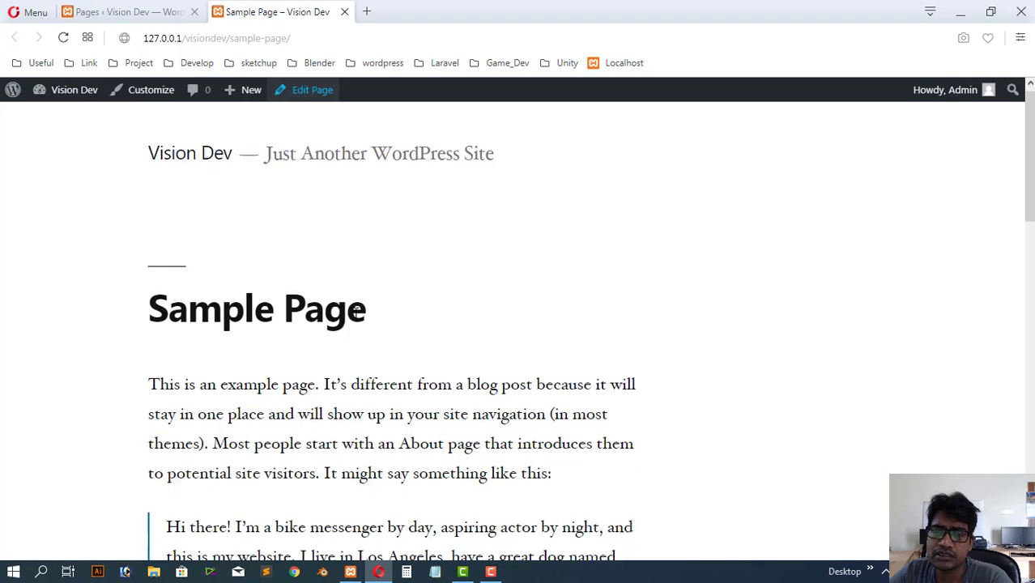
scroll(355, 316, "down", 3)
scroll(355, 318, "up", 10)
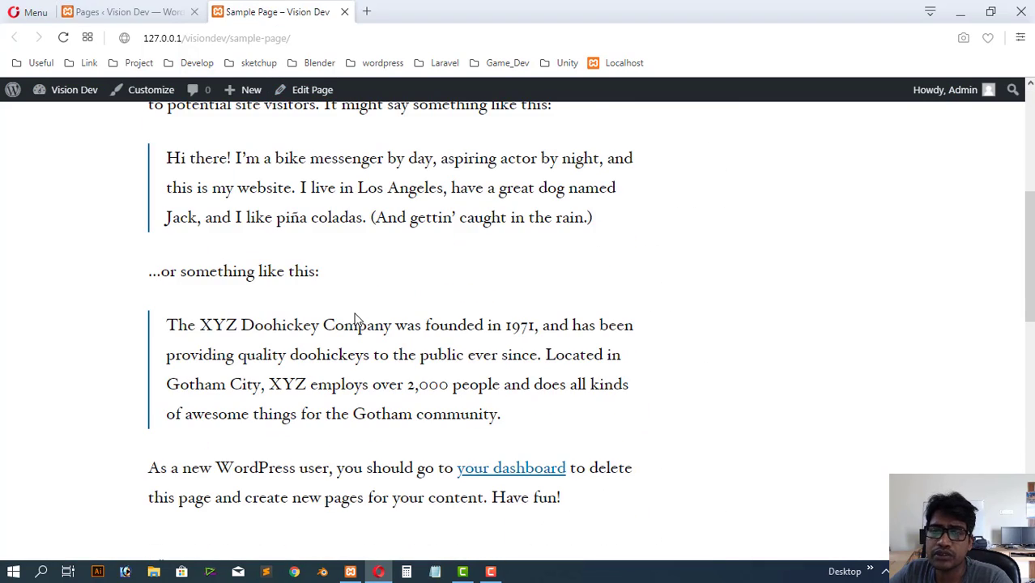
scroll(355, 316, "up", 5)
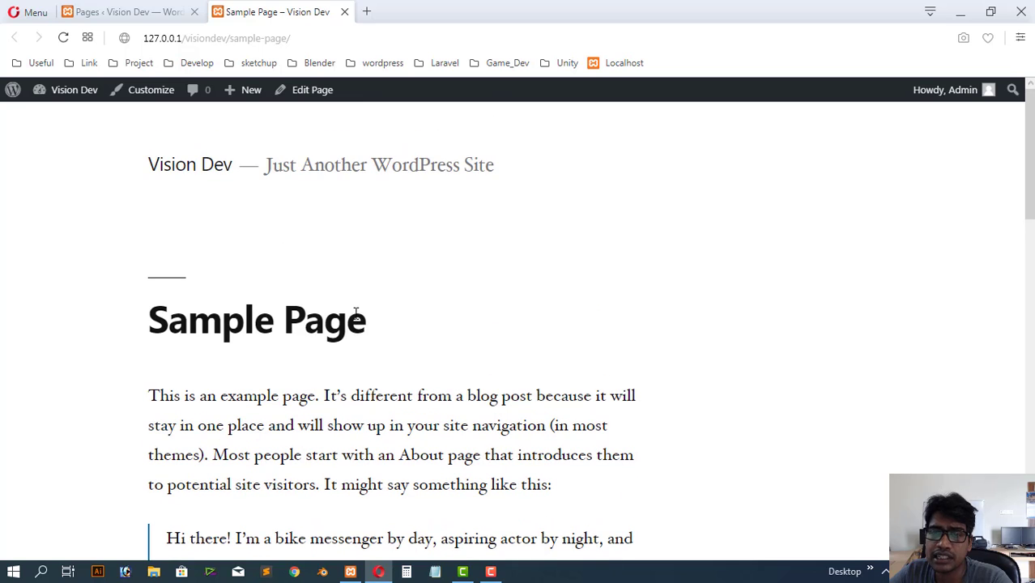
left_click(344, 11)
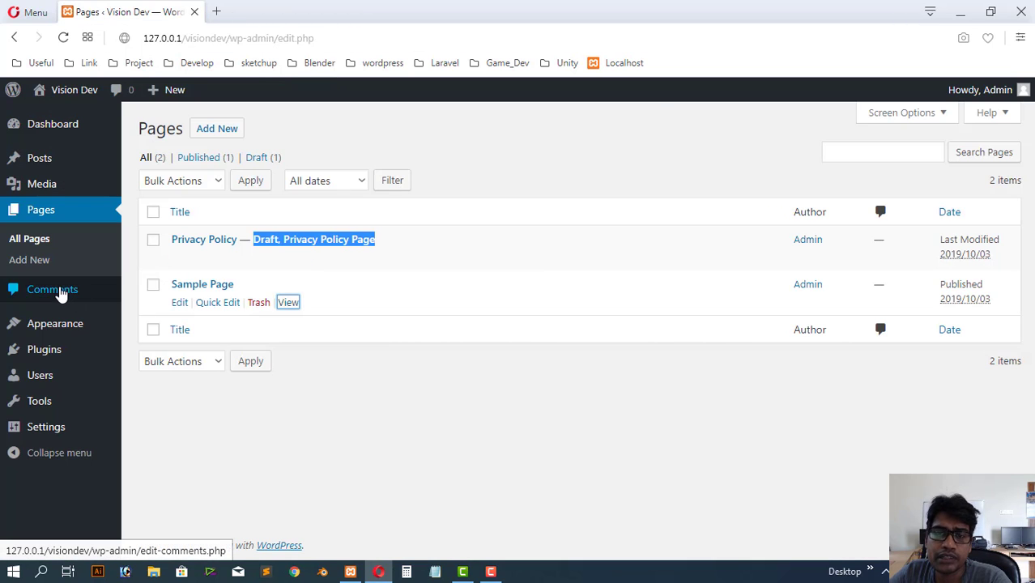
Review the Comments list and look over the installed themes.
left_click(61, 294)
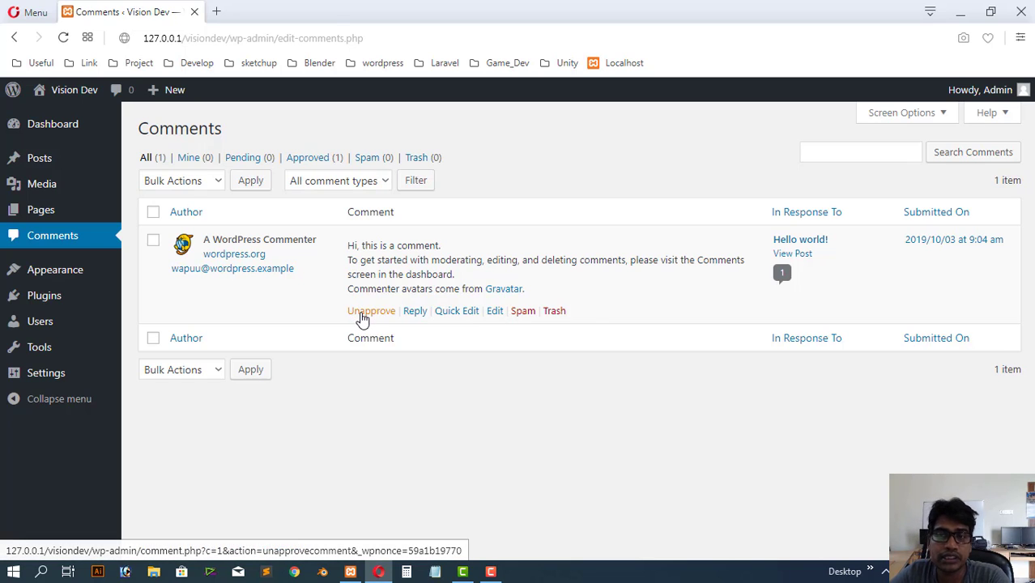
left_click(40, 274)
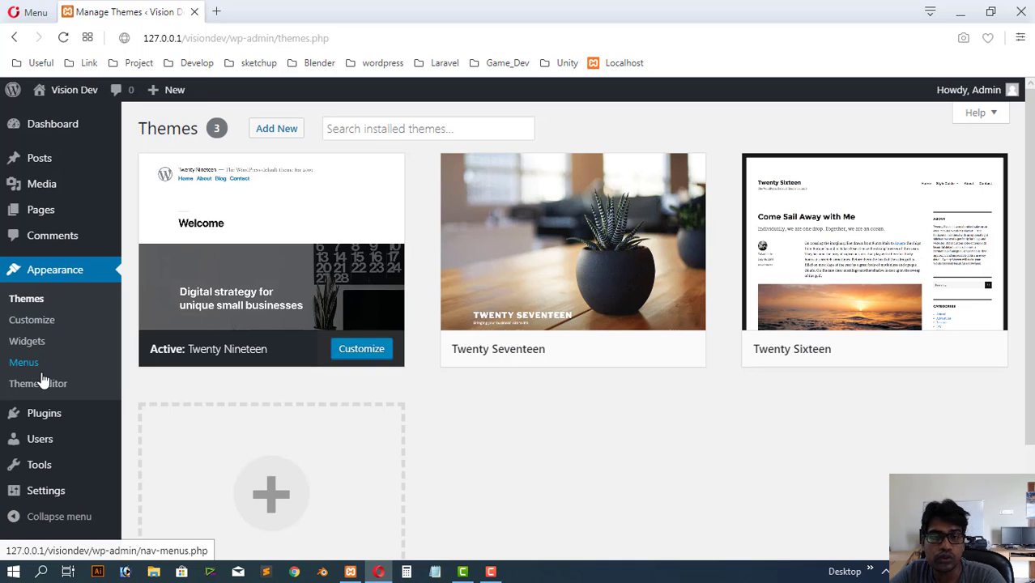
scroll(63, 392, "down", 1)
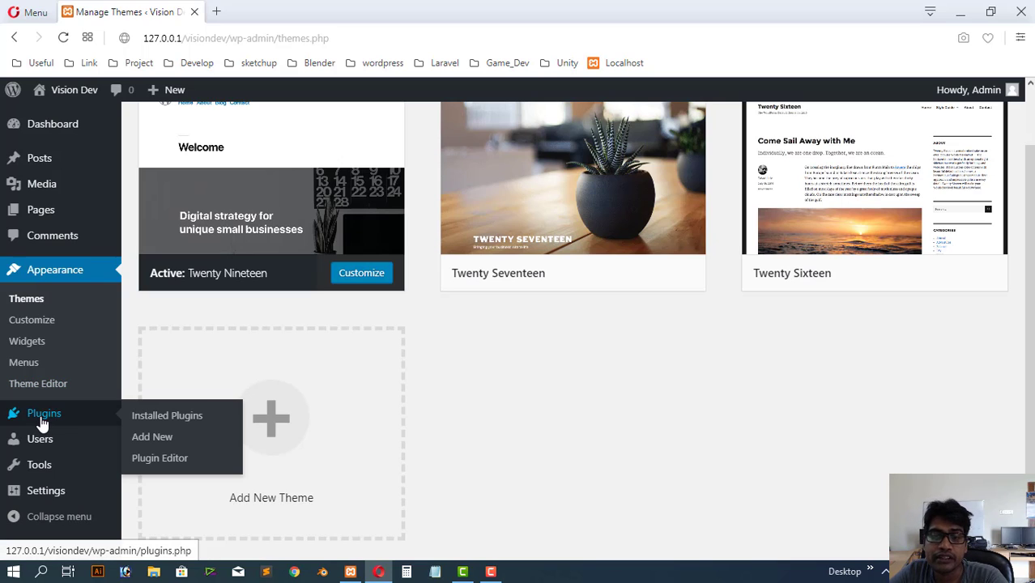
Review the installed plugins and the list of all users, and look at the available Tools options.
left_click(44, 418)
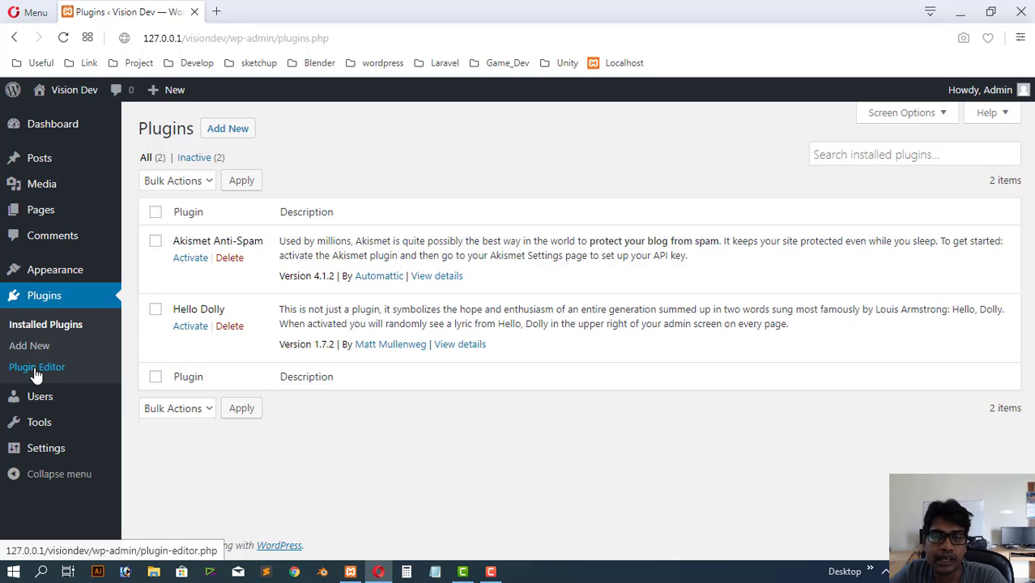
mouse_move(65, 275)
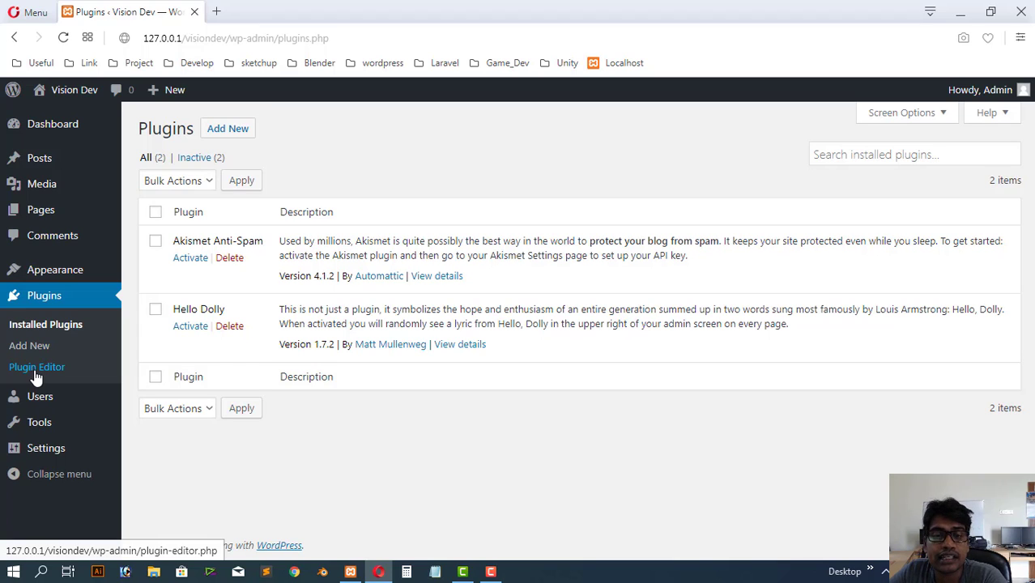
mouse_move(42, 400)
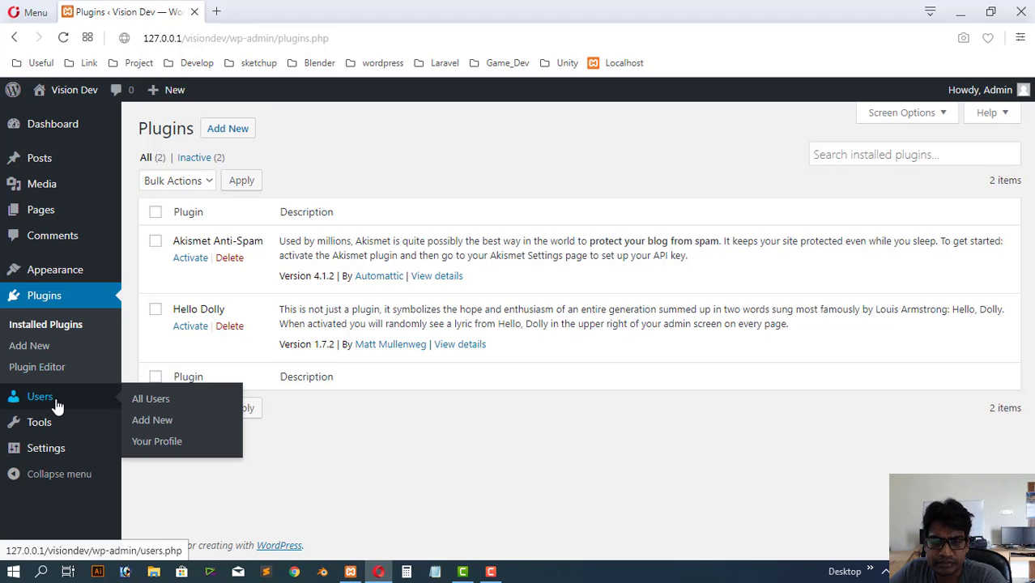
left_click(38, 401)
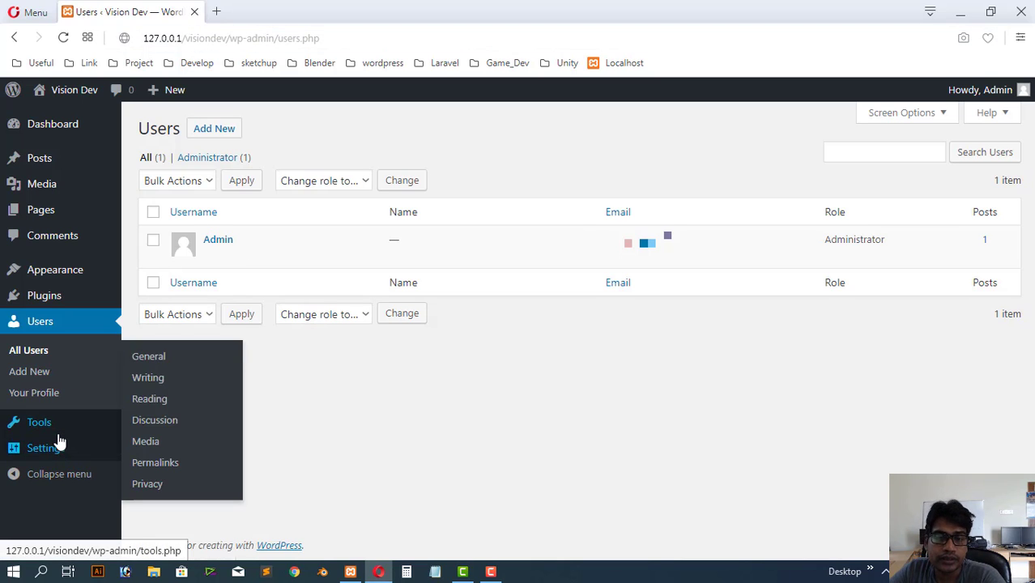
mouse_move(57, 435)
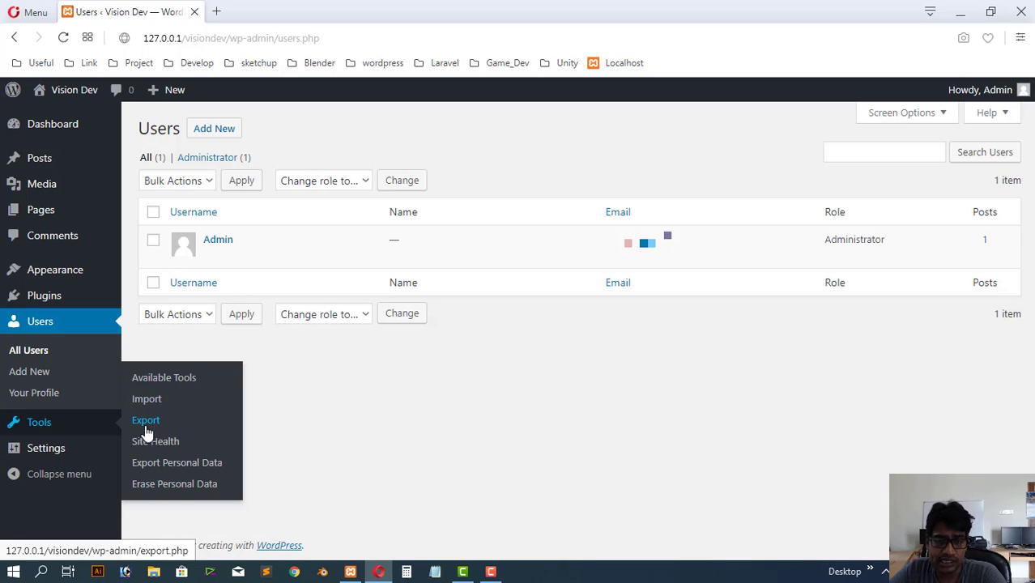
Open the General Settings and examine the Site Title and Tagline.
mouse_move(59, 459)
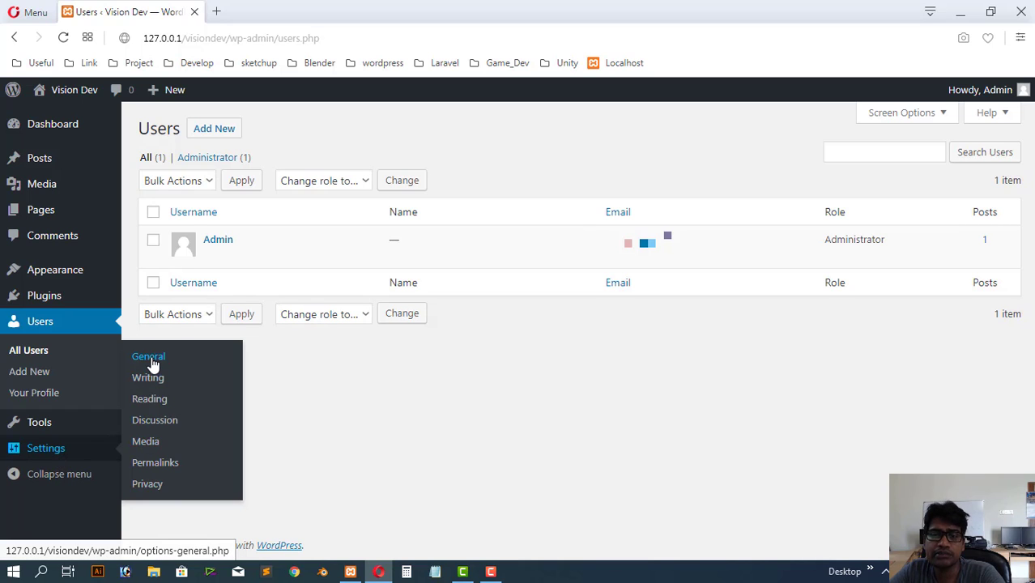
left_click(60, 454)
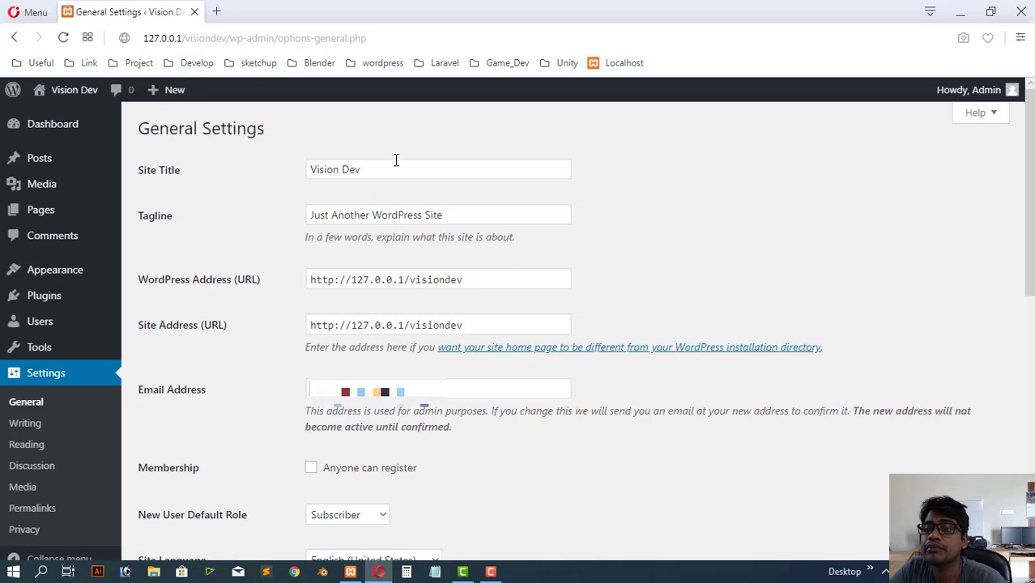
left_click(333, 169)
triple_click(334, 168)
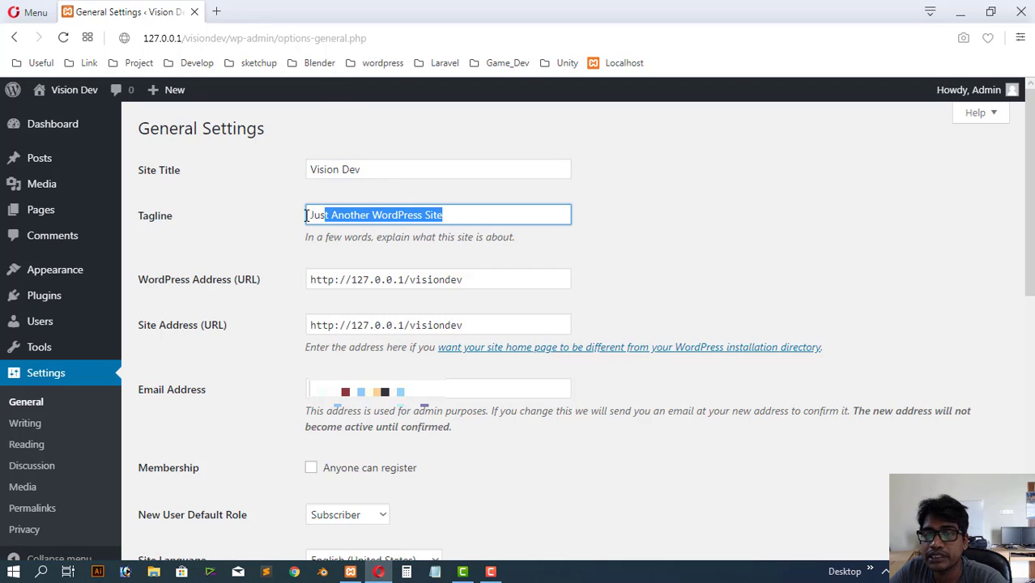
key("Tab")
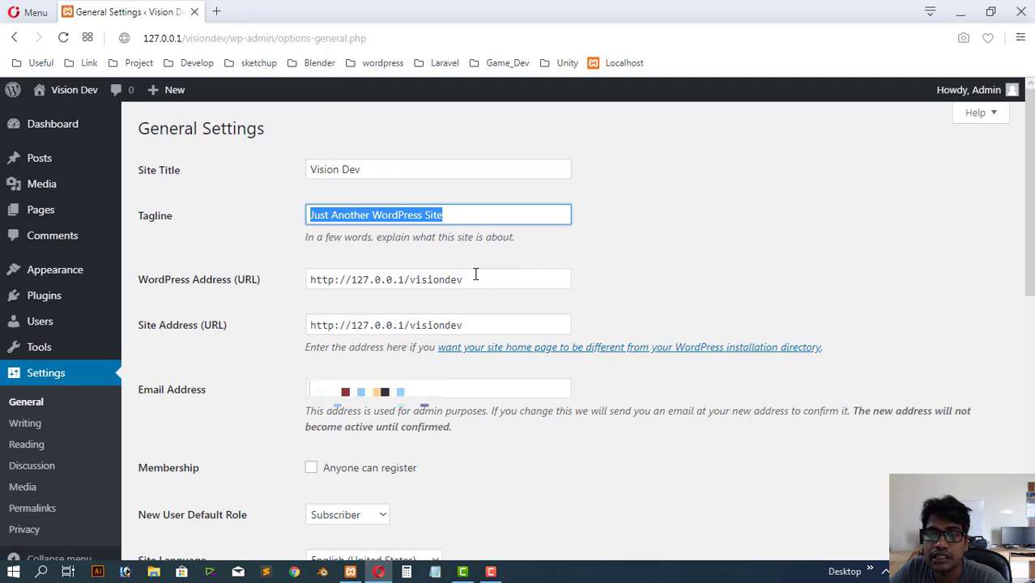
Examine the site URLs, the admin email address and the New User Default Role choices in General Settings.
key("Tab")
mouse_move(59, 306)
triple_click(476, 326)
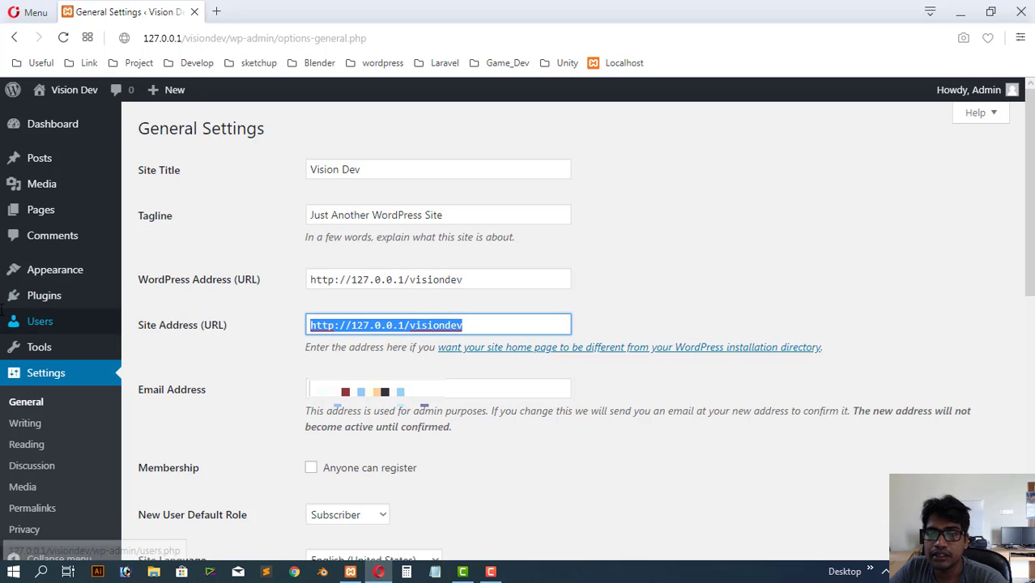
triple_click(452, 392)
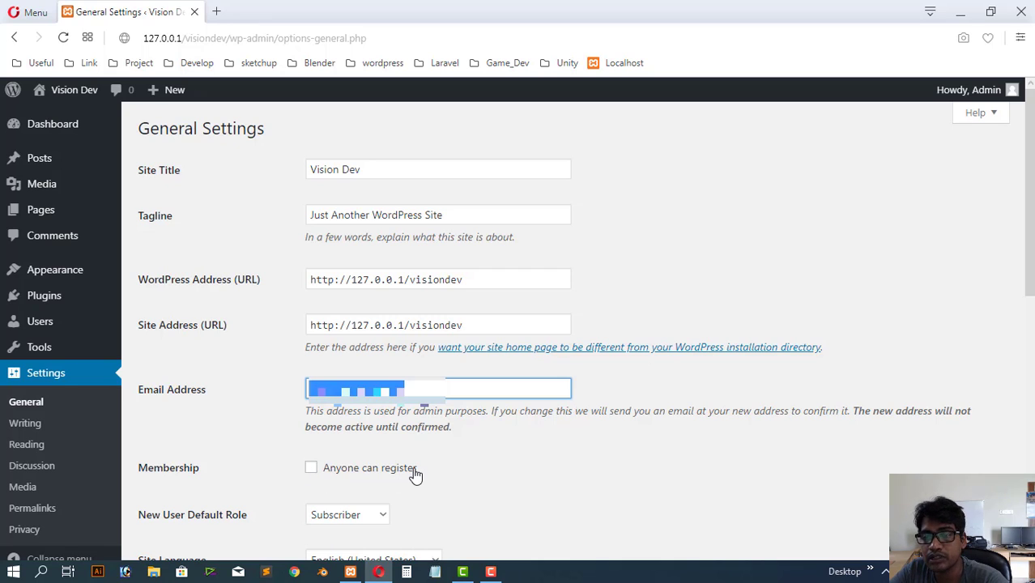
left_click(362, 520)
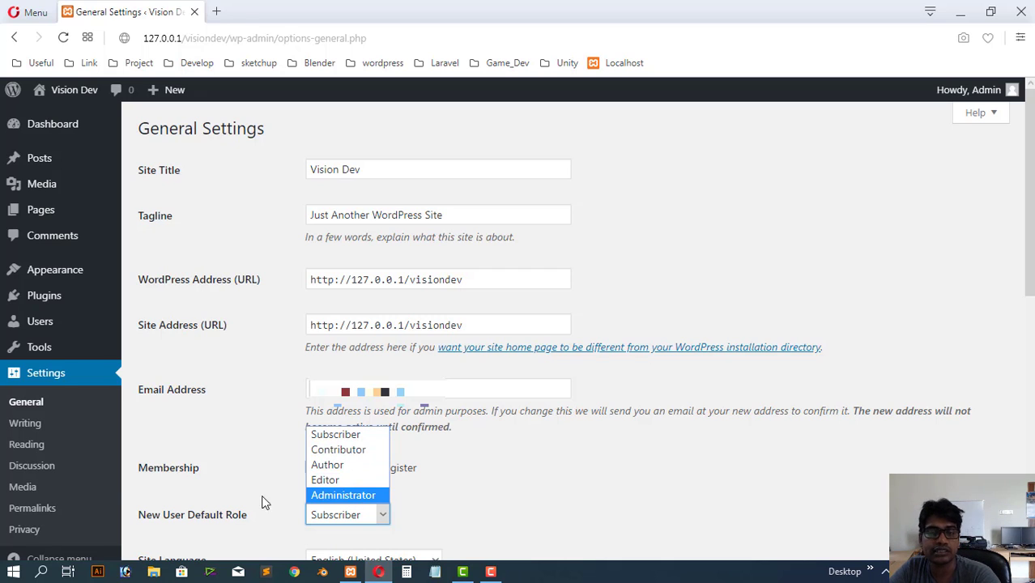
left_click(79, 340)
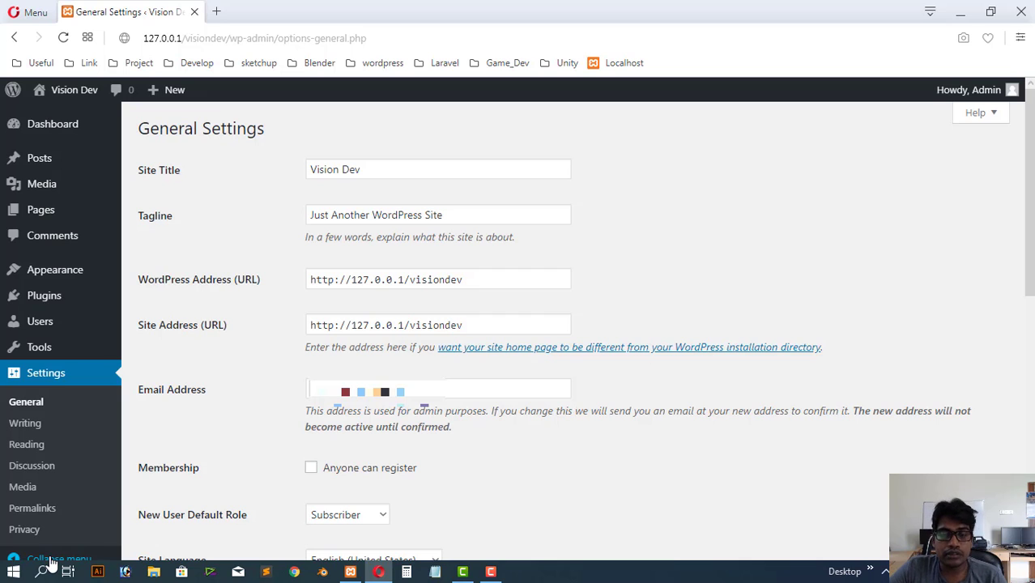
Return to the Dashboard home and collapse the admin menu, expanding it once and collapsing it again.
left_click(28, 130)
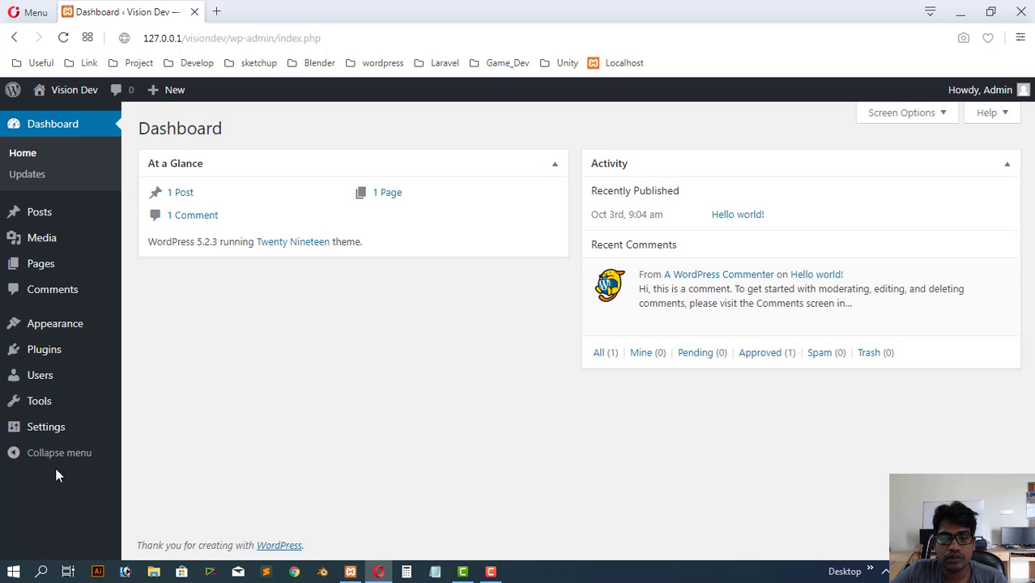
left_click(20, 454)
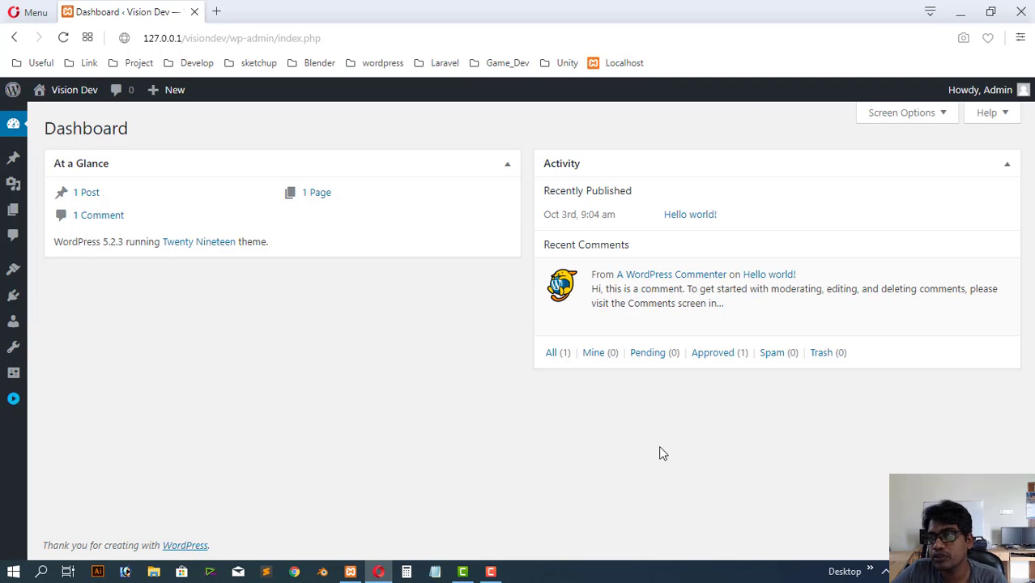
mouse_move(21, 195)
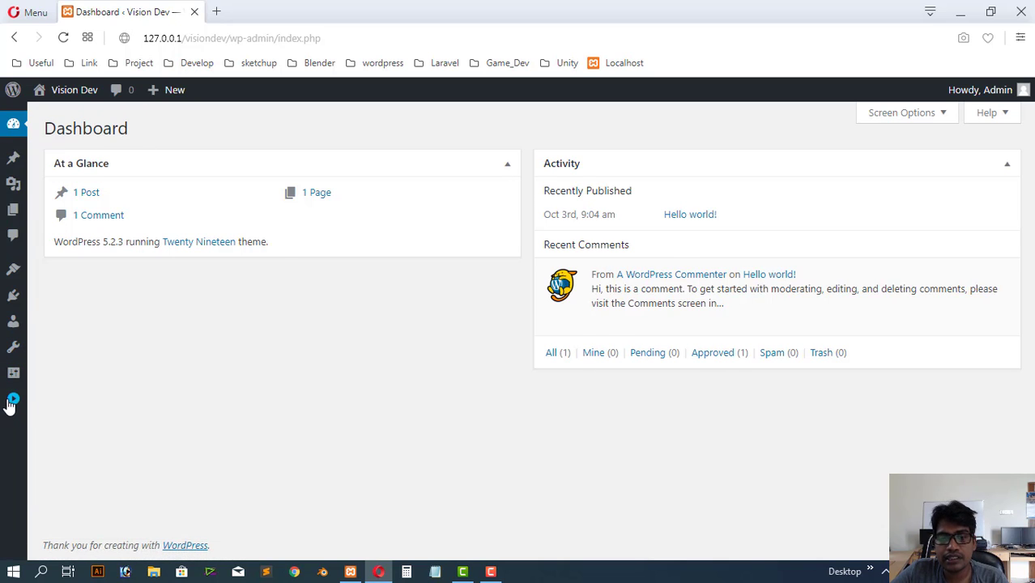
left_click(12, 399)
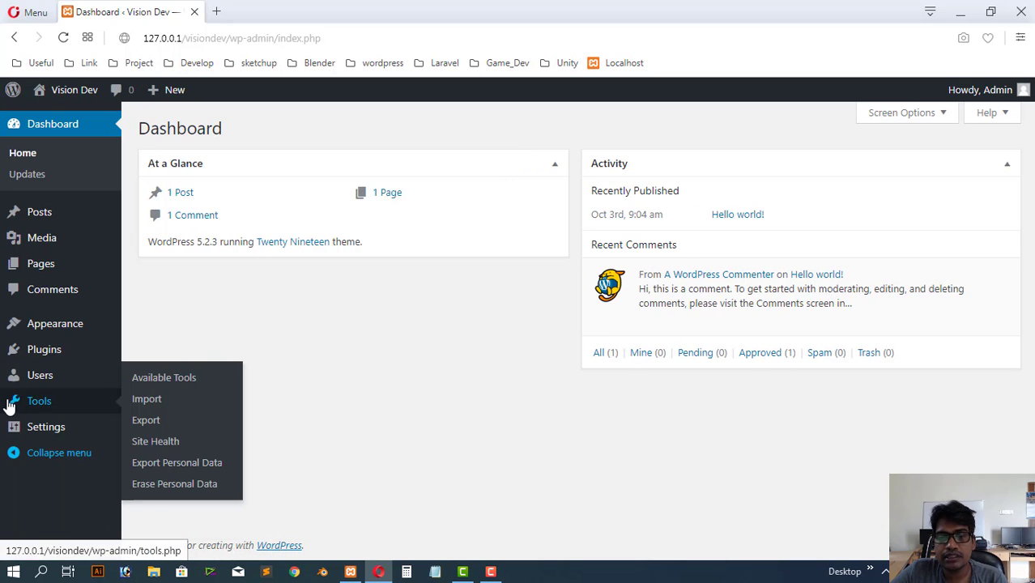
left_click(18, 453)
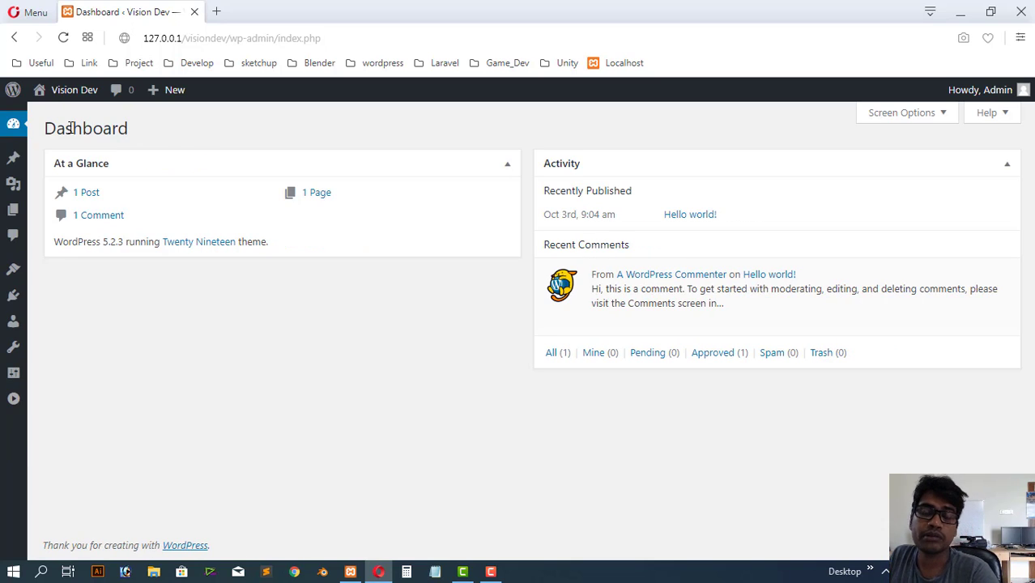